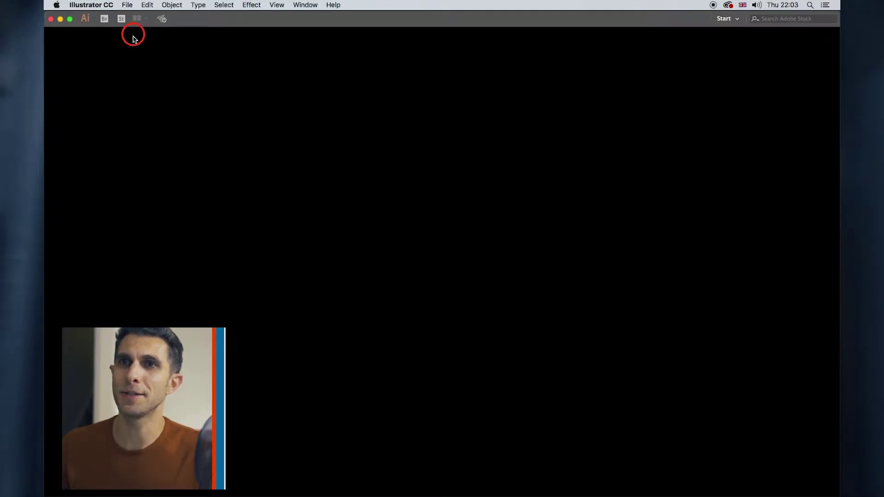
# Step: Create a new document from File > New using the A4 210 × 297 mm preset
pyautogui.click(131, 5)
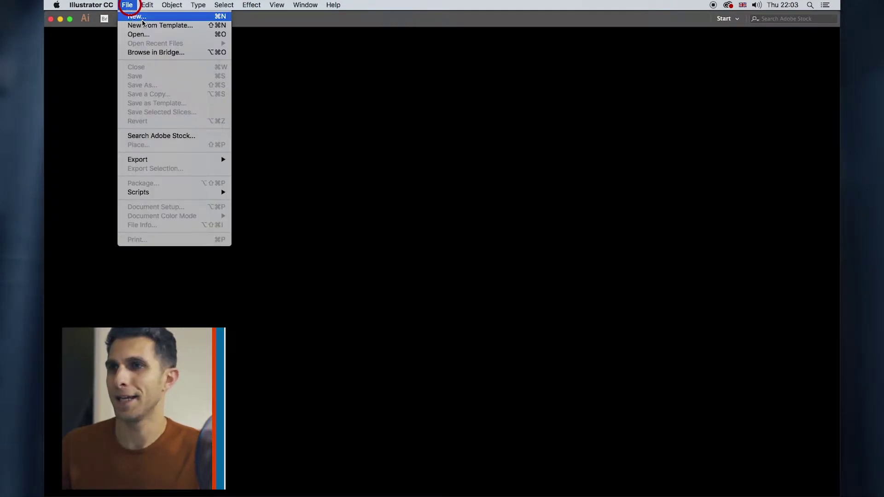
pyautogui.click(139, 17)
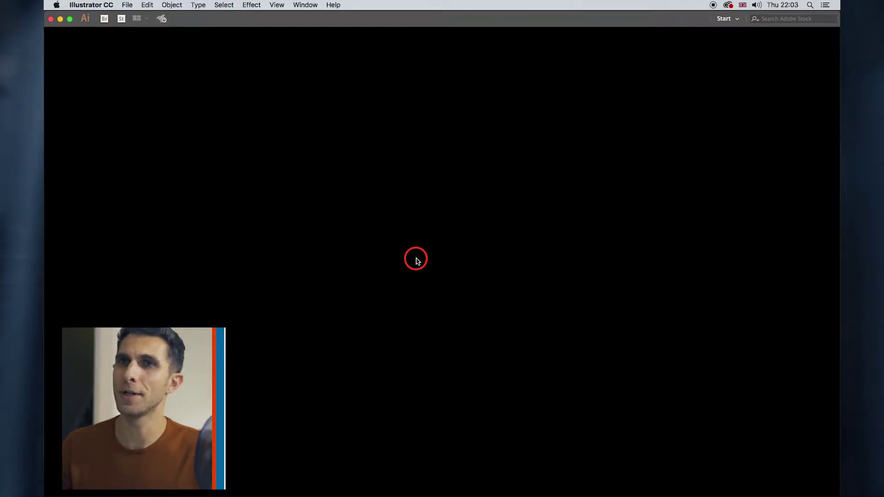
pyautogui.click(245, 39)
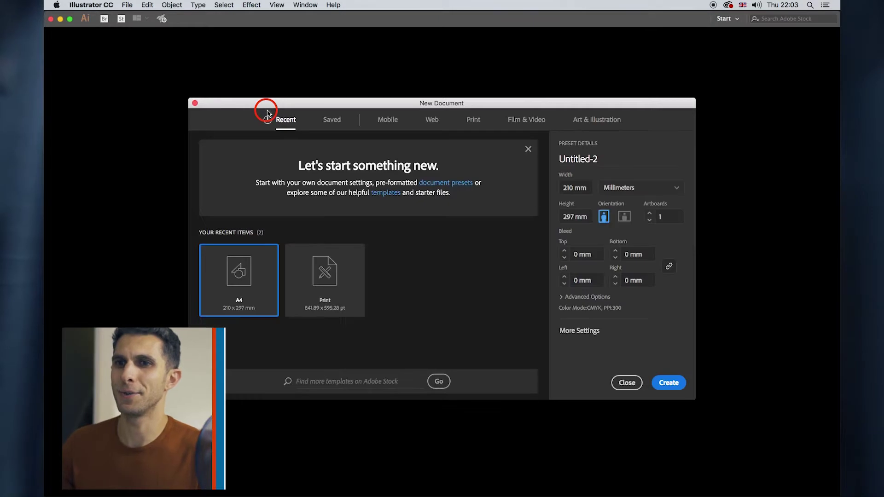
pyautogui.click(668, 383)
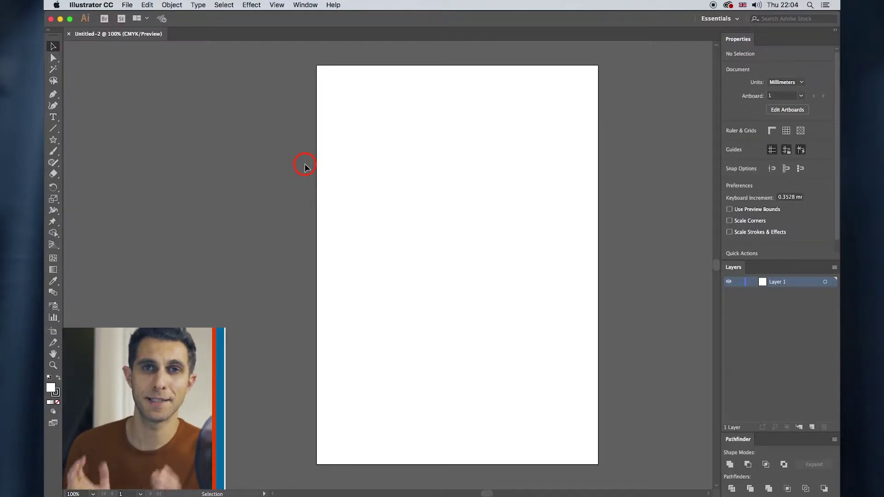
# Step: In the browser, find the foggy island photo in Facebook and open it full view
pyautogui.press('super+Tab')
pyautogui.click(188, 82)
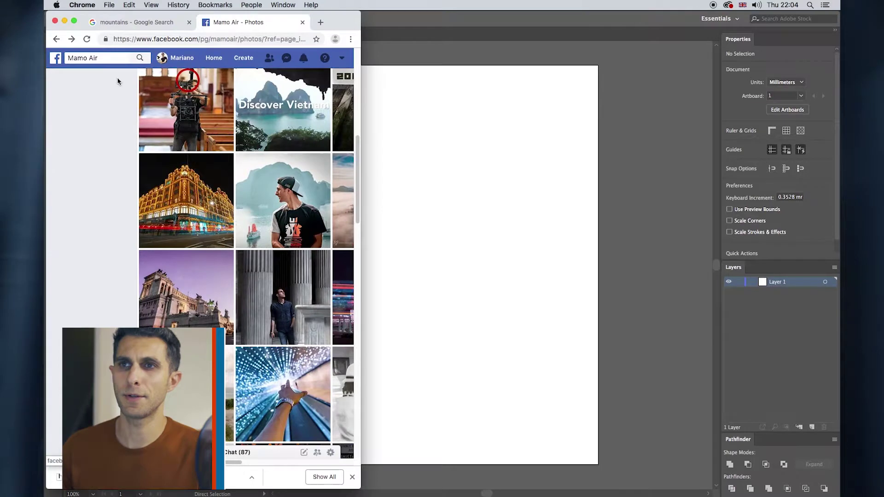
pyautogui.scroll(10, 185, 286)
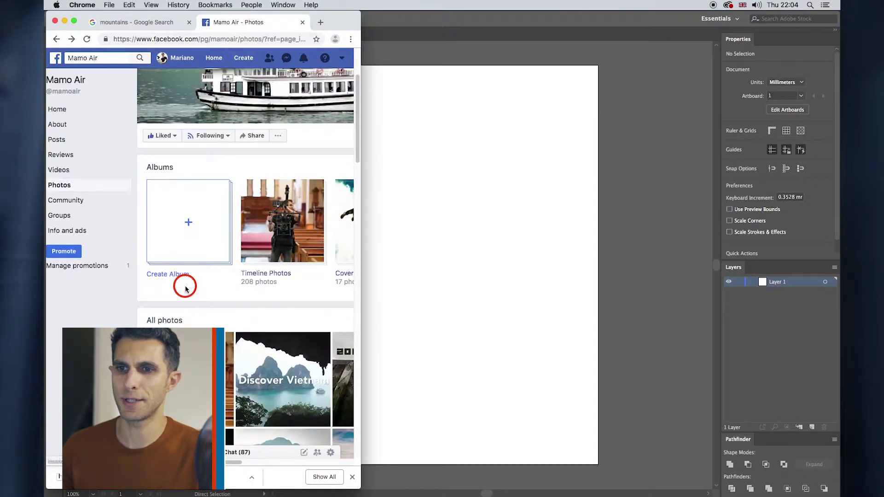
pyautogui.scroll(-10, 201, 277)
pyautogui.moveTo(229, 462); pyautogui.dragTo(274, 460)
pyautogui.click(225, 257)
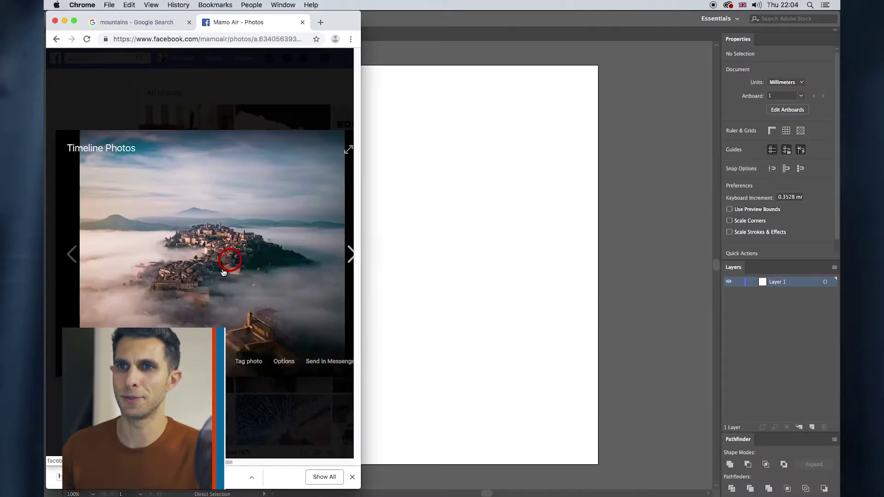
# Step: Drag the photo onto the Illustrator artboard and position it to cover the page
pyautogui.moveTo(226, 212); pyautogui.dragTo(443, 207)
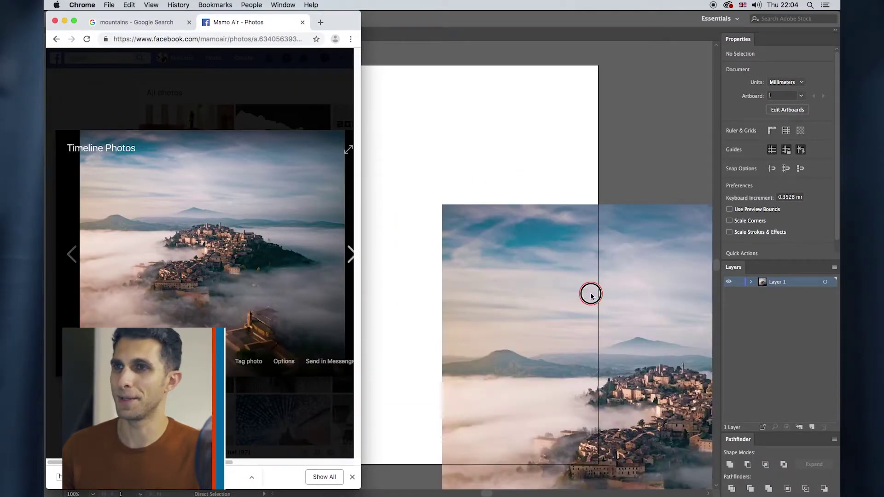
pyautogui.click(591, 294)
pyautogui.moveTo(366, 190); pyautogui.dragTo(431, 147)
pyautogui.moveTo(529, 192); pyautogui.dragTo(507, 210)
# Step: Bring up the Facebook photo's options in the browser, then return to Illustrator
pyautogui.press('super+Tab')
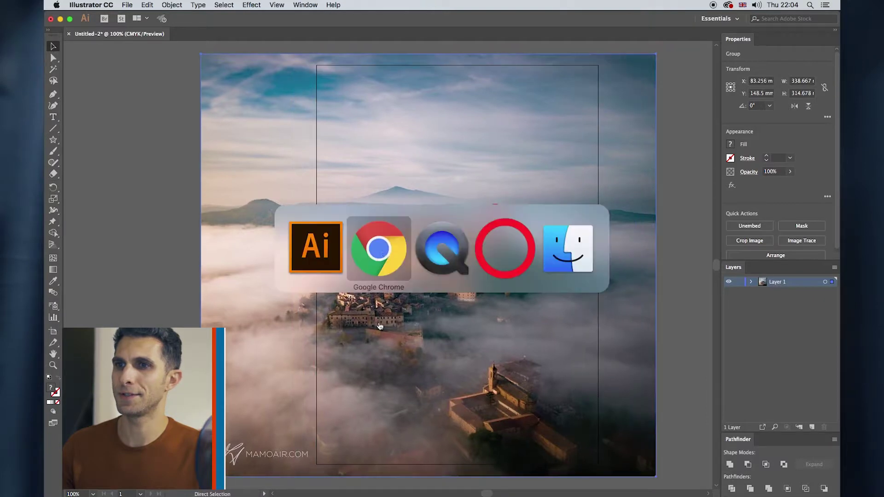
pyautogui.click(379, 249)
pyautogui.rightClick(185, 178)
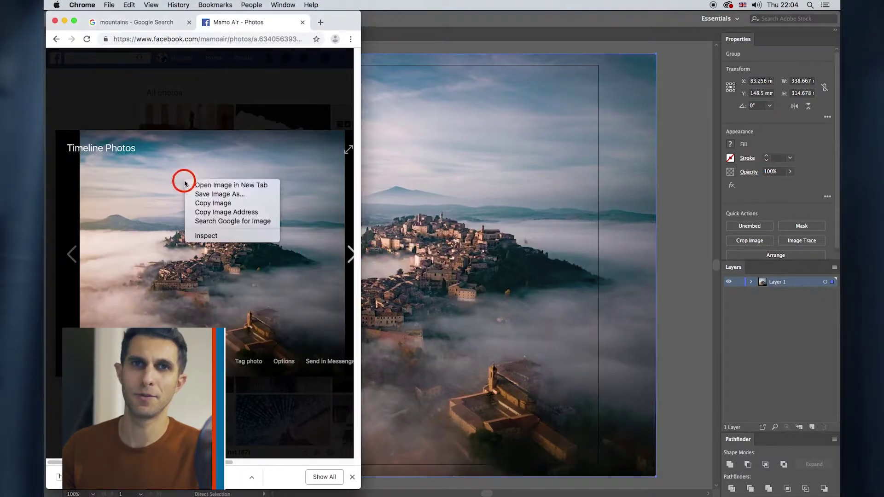
pyautogui.click(552, 98)
# Step: Draw a text area over the upper middle of the page and type 2018
pyautogui.click(168, 95)
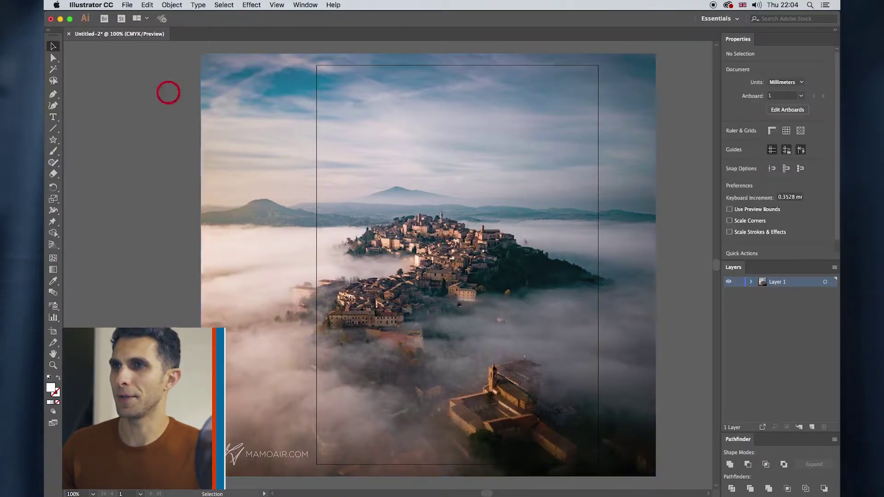
pyautogui.click(479, 256)
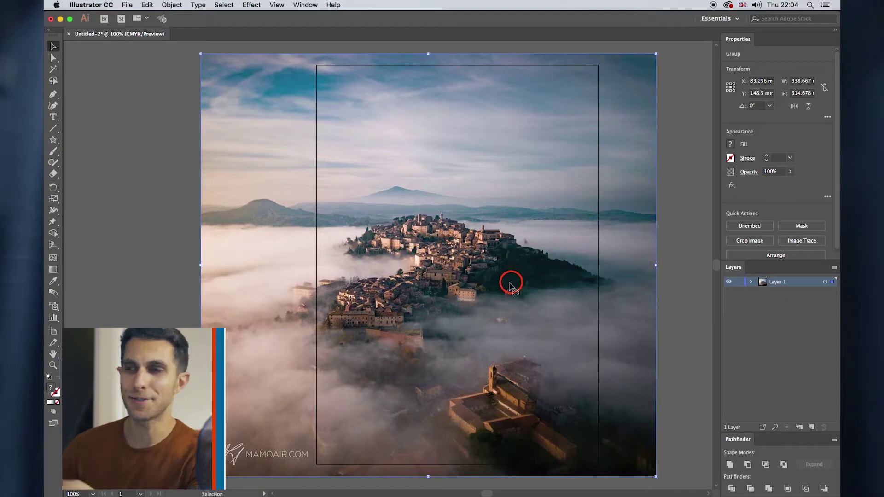
pyautogui.press('a')
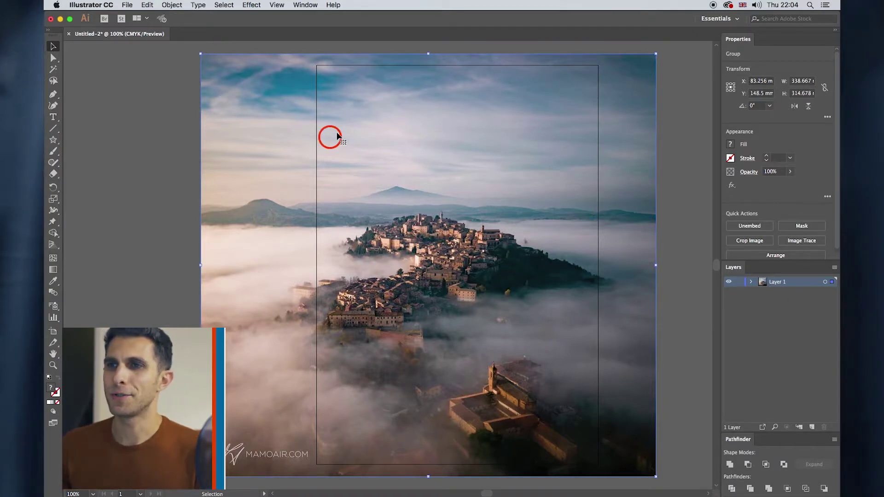
pyautogui.press('super+Tab')
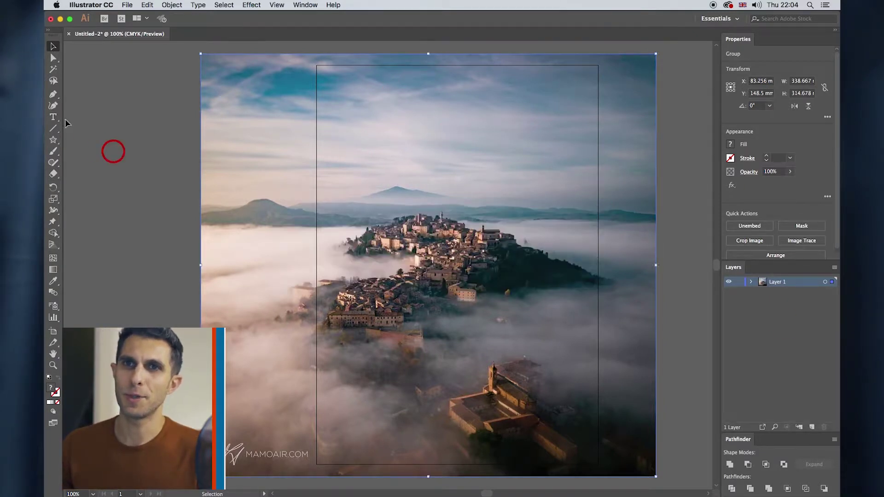
pyautogui.click(54, 119)
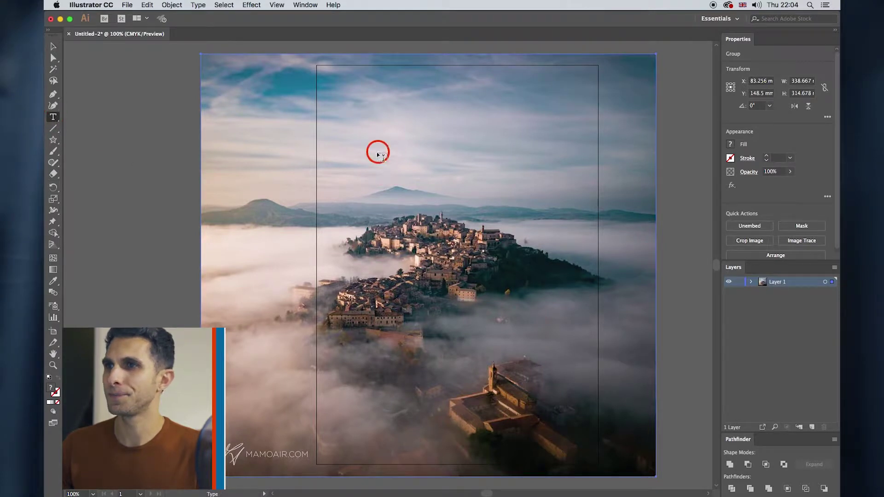
pyautogui.moveTo(346, 127); pyautogui.dragTo(574, 263)
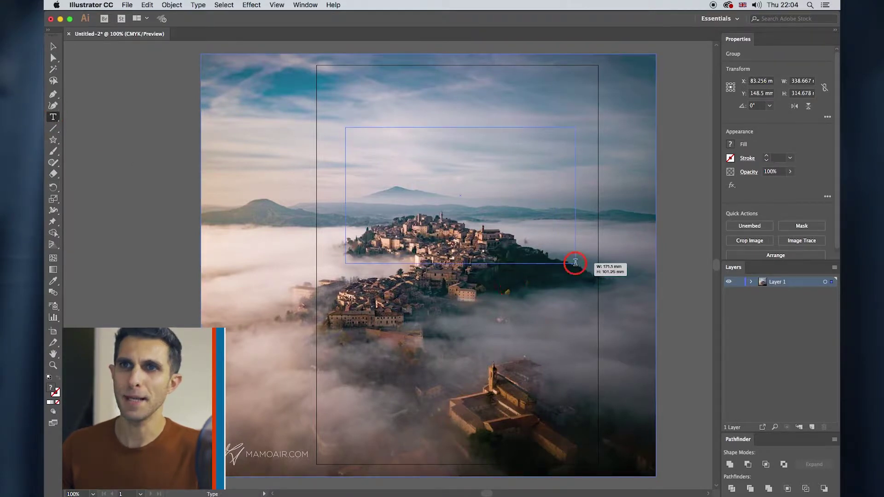
pyautogui.write('2018')
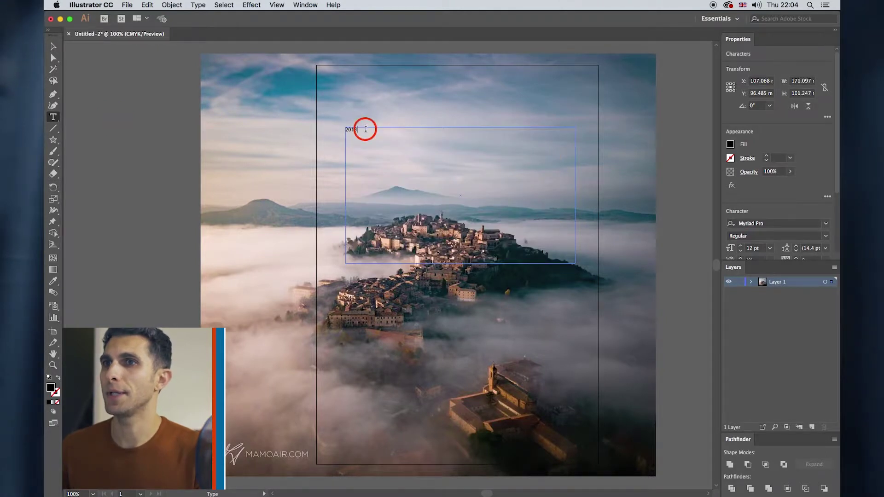
# Step: Set the 2018 text to 200 pt Gotham Ultra in the Character panel
pyautogui.moveTo(366, 129); pyautogui.dragTo(319, 133)
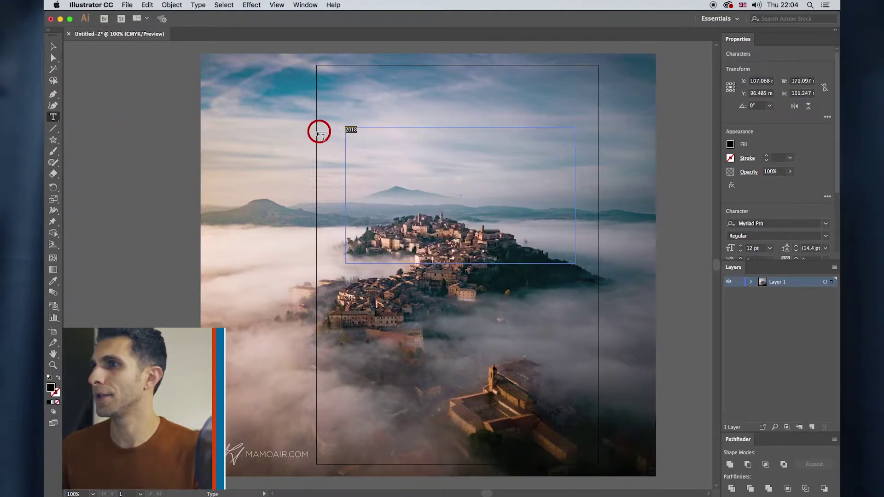
pyautogui.click(754, 248)
pyautogui.write('200')
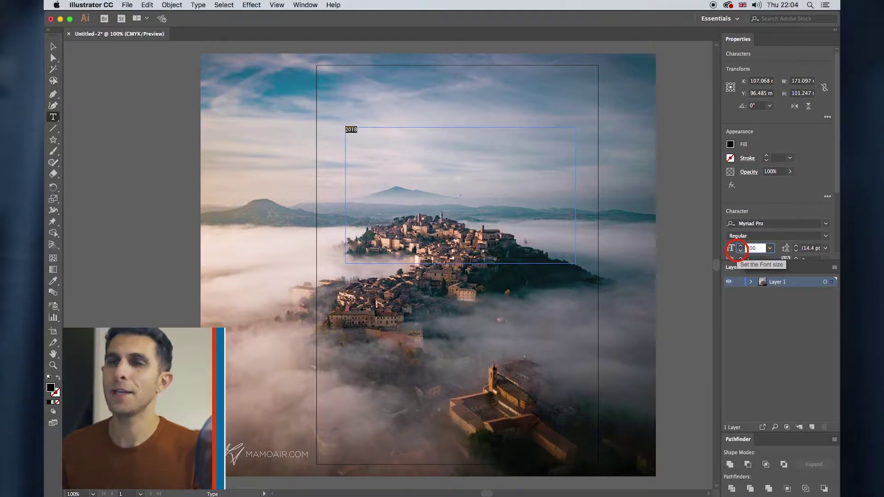
pyautogui.press('Return')
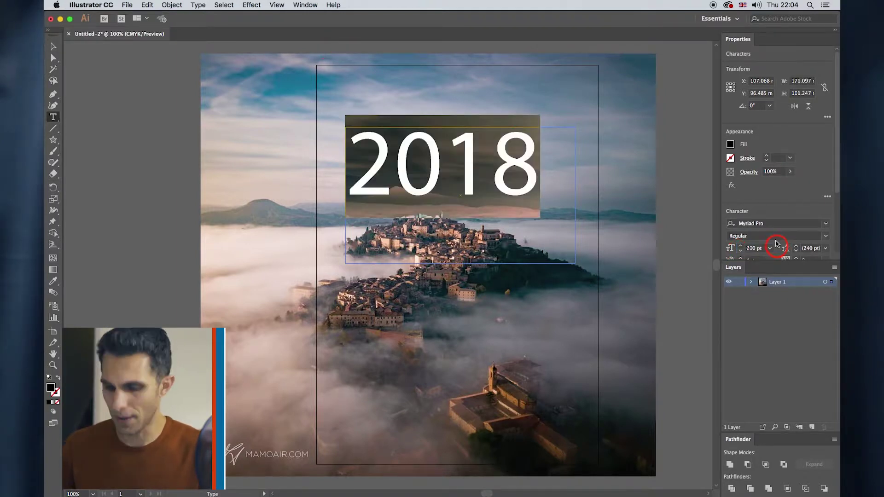
pyautogui.click(773, 225)
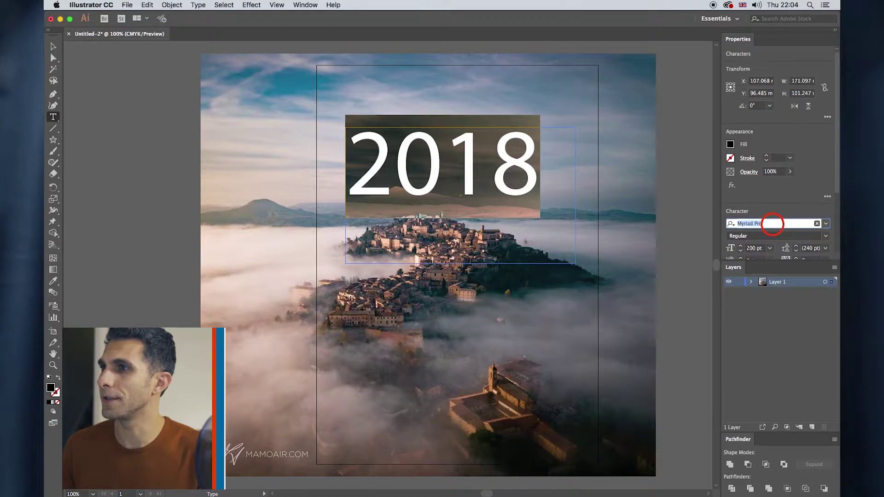
pyautogui.write('gotham')
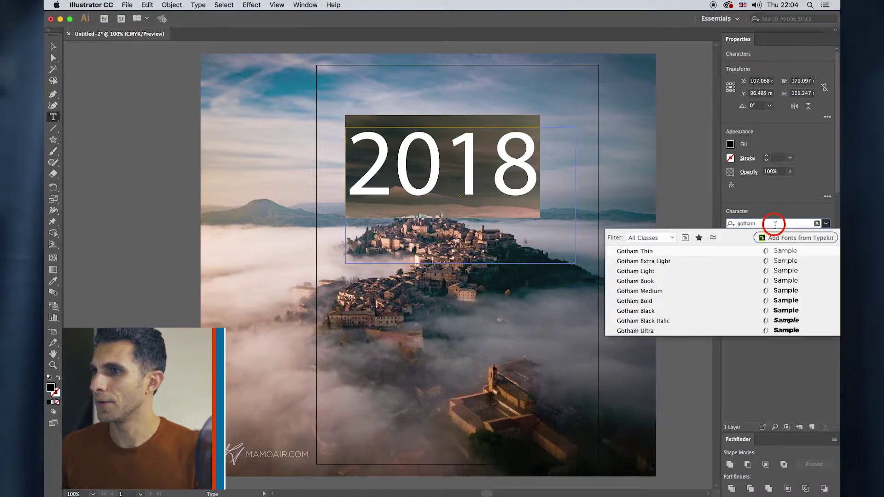
pyautogui.click(657, 331)
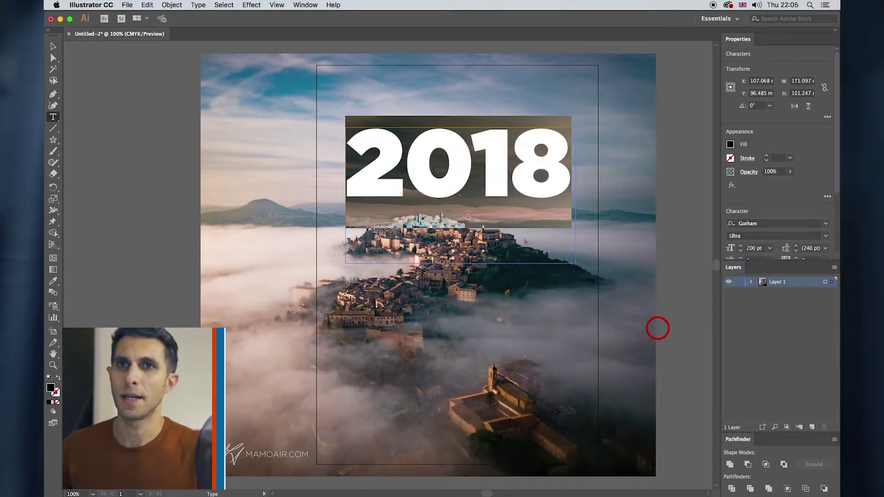
pyautogui.click(53, 46)
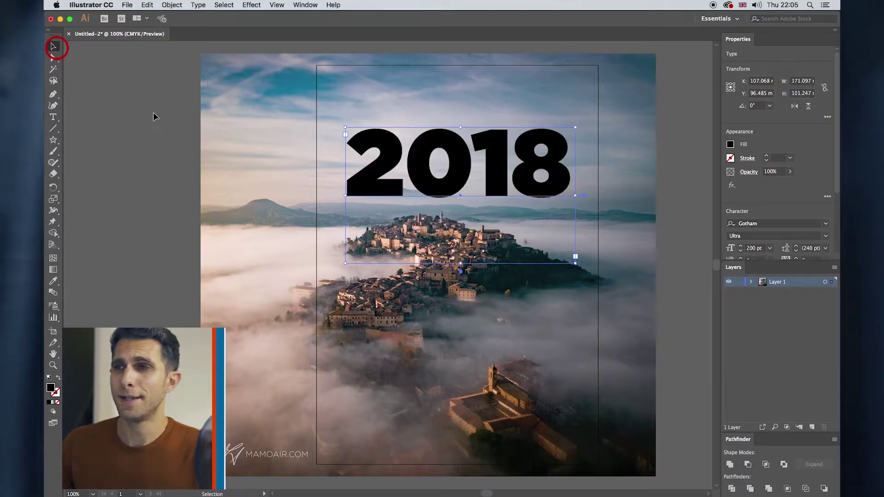
# Step: Move the 2018 text down toward the page centre and expand Layer 1 in the Layers panel
pyautogui.moveTo(459, 162); pyautogui.dragTo(455, 216)
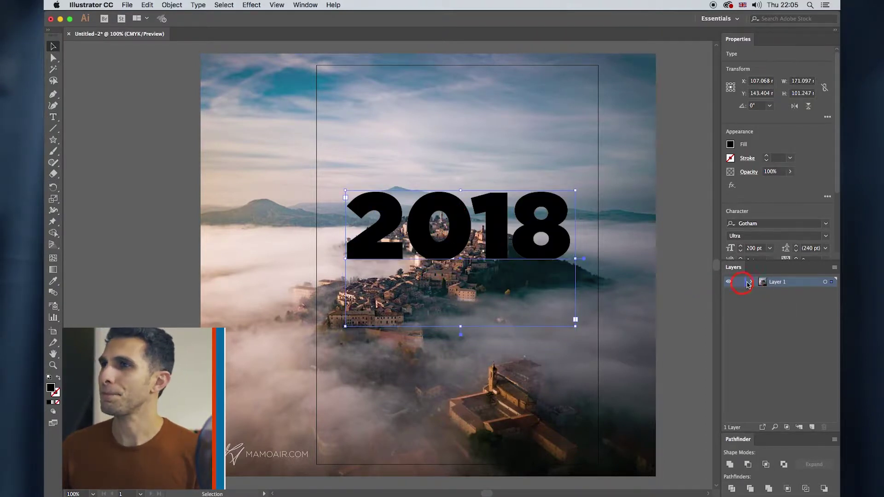
pyautogui.click(666, 169)
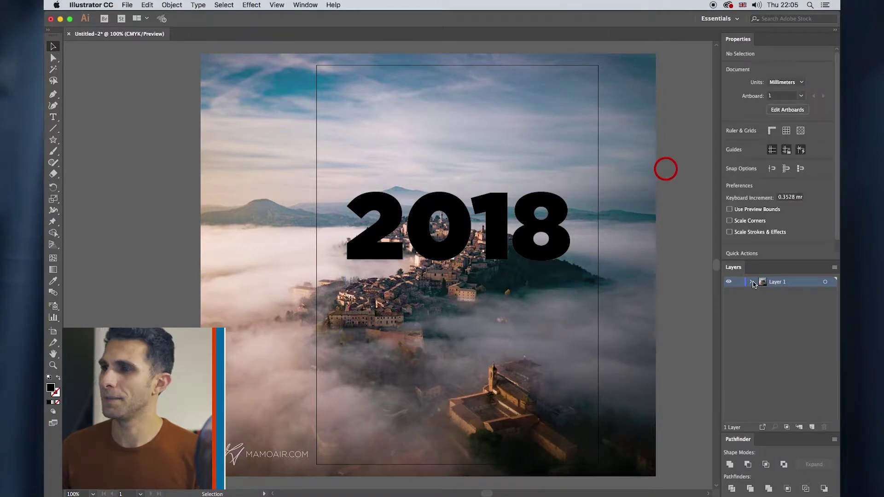
pyautogui.click(751, 281)
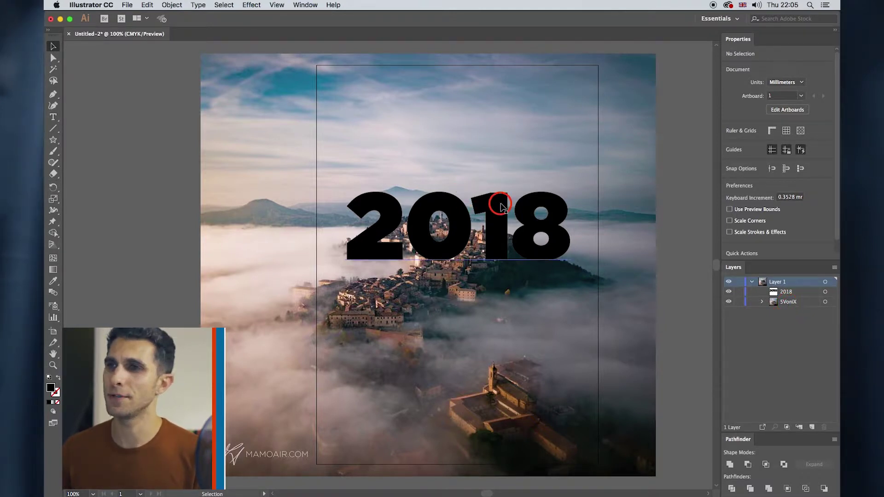
# Step: Select the 2018 text plus the background photo and apply Object > Clipping Mask > Make
pyautogui.click(501, 205)
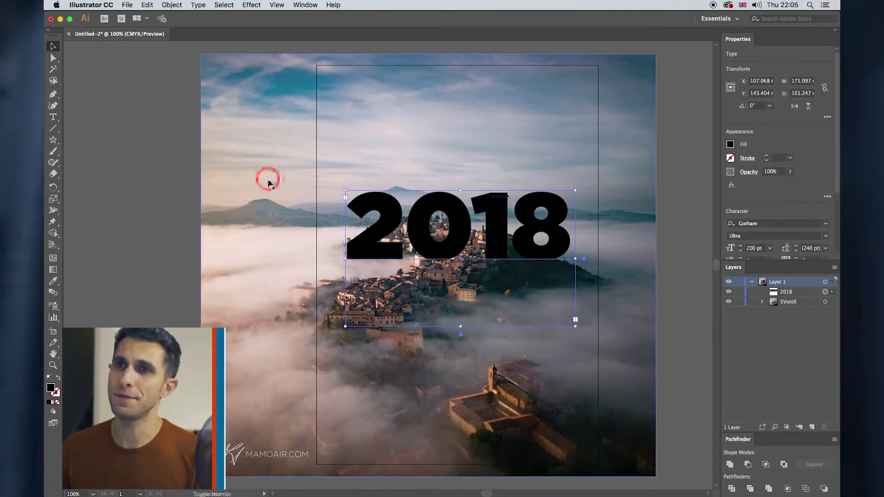
pyautogui.keyDown('shift'); pyautogui.click(238, 164); pyautogui.keyUp('shift')
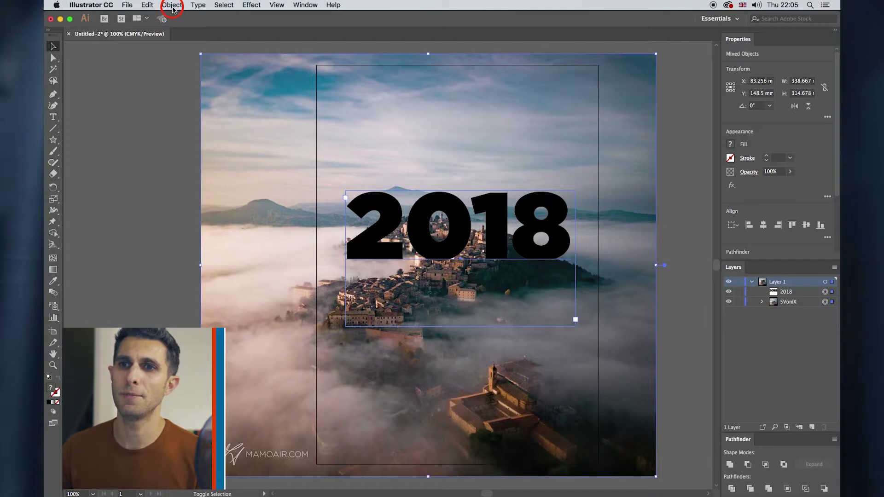
pyautogui.click(172, 6)
pyautogui.moveTo(205, 306)
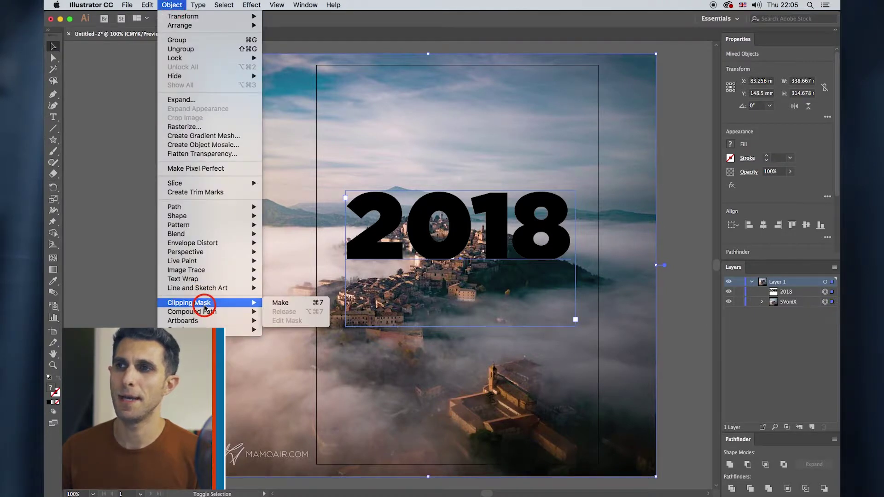
pyautogui.click(295, 303)
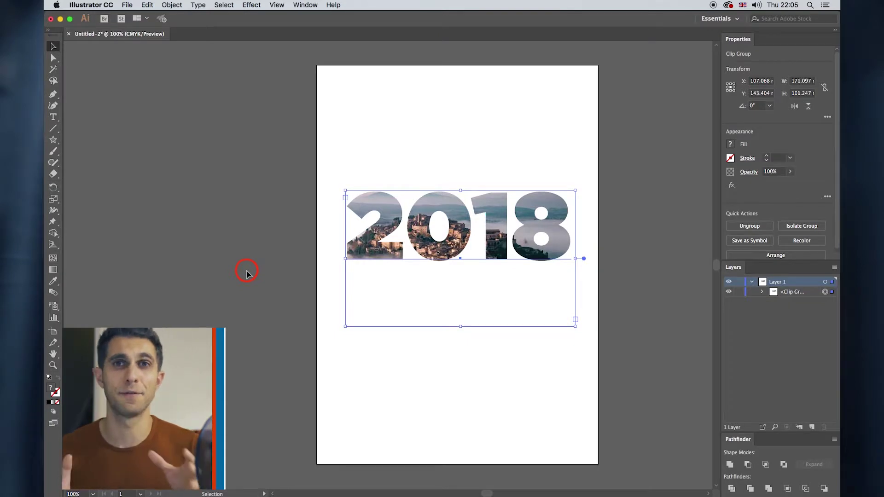
# Step: Nudge the 2018 artwork slightly down-left and enter the clip group to edit it
pyautogui.moveTo(392, 243); pyautogui.dragTo(388, 254)
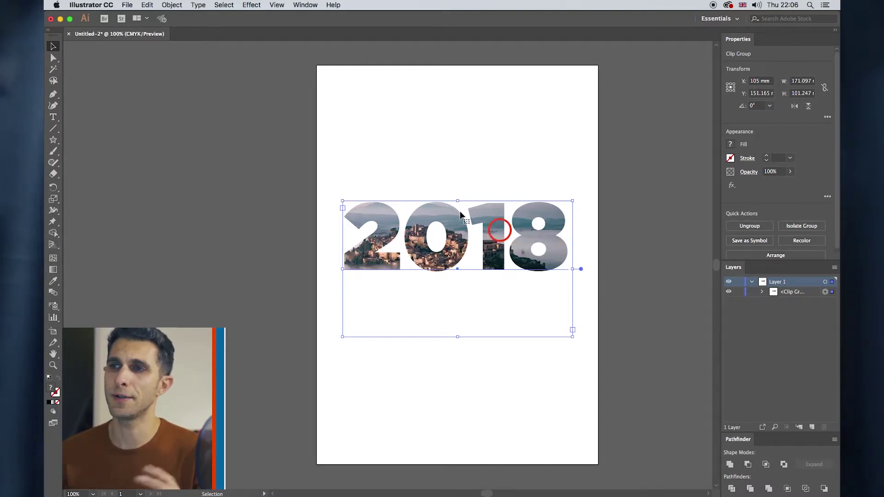
pyautogui.doubleClick(455, 229)
pyautogui.click(635, 218)
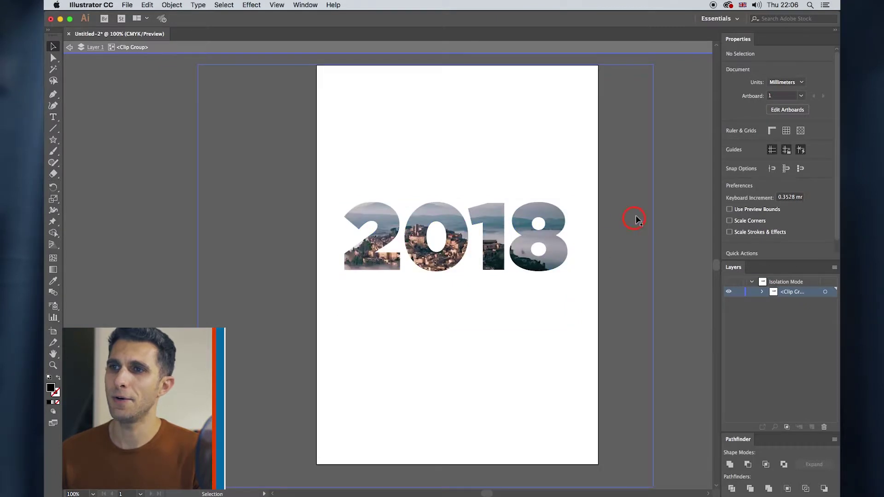
pyautogui.click(426, 223)
pyautogui.moveTo(427, 222)
pyautogui.mouseDown()
pyautogui.moveTo(426, 166)
pyautogui.moveTo(437, 134)
pyautogui.moveTo(432, 222)
pyautogui.mouseUp()
# Step: Move the photo inside the letters so the town's buildings sit within the 0 and 1
pyautogui.click(287, 133)
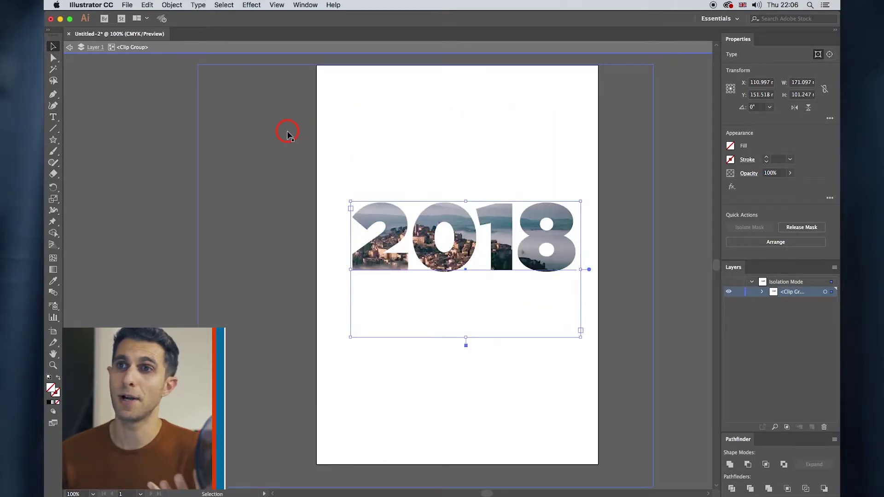
pyautogui.click(276, 116)
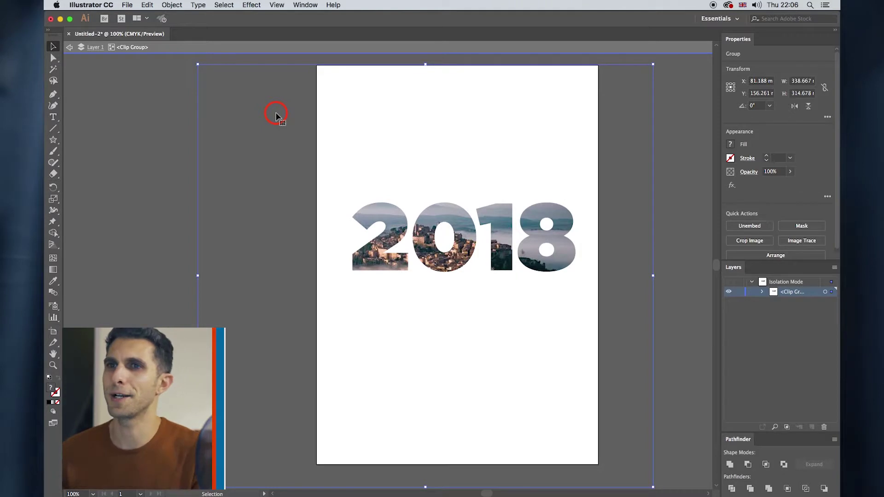
pyautogui.moveTo(275, 115); pyautogui.dragTo(282, 184)
pyautogui.click(267, 163)
pyautogui.click(175, 85)
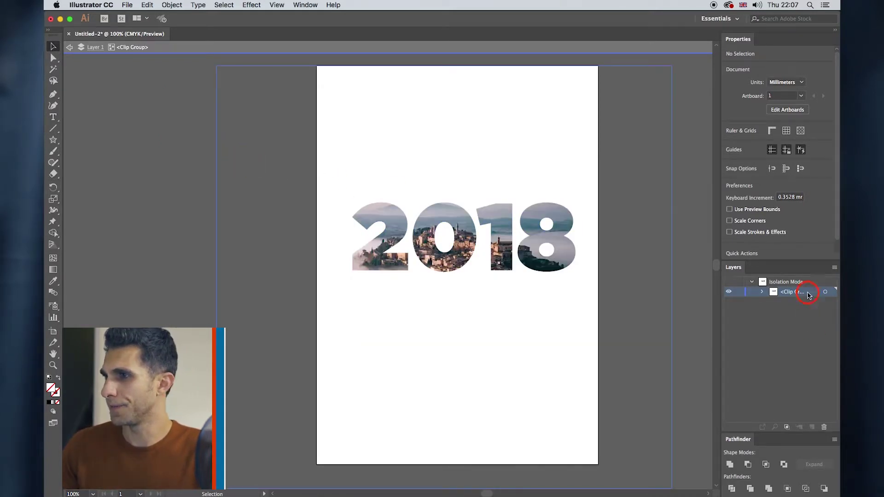
# Step: Delete the 2018 clip group and drag the foggy town photo from Facebook onto the page again
pyautogui.click(824, 427)
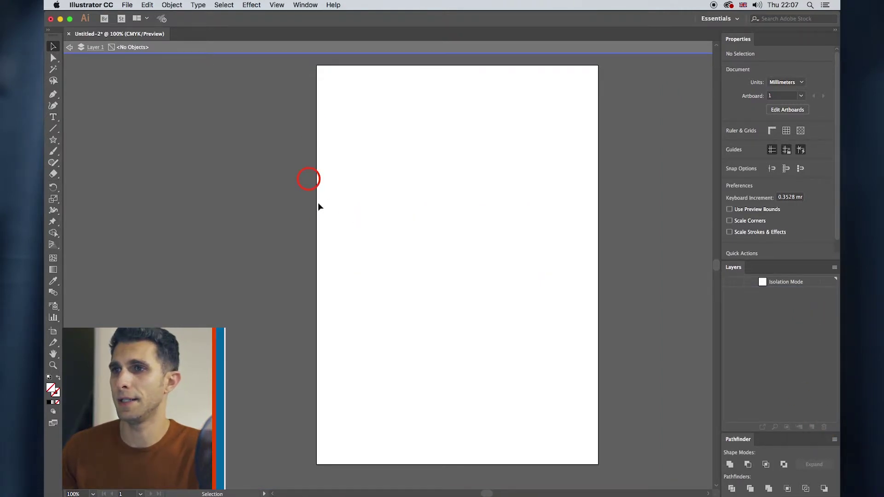
pyautogui.doubleClick(355, 232)
pyautogui.press('super+Tab')
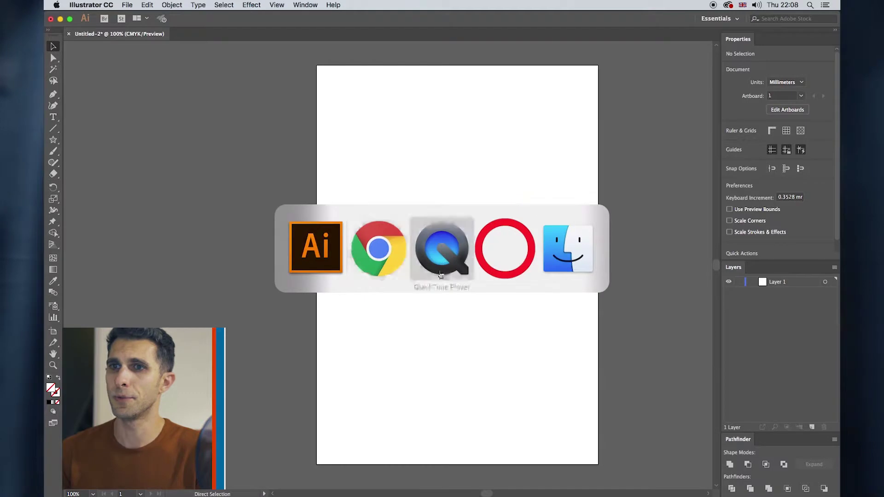
pyautogui.click(395, 256)
pyautogui.click(206, 238)
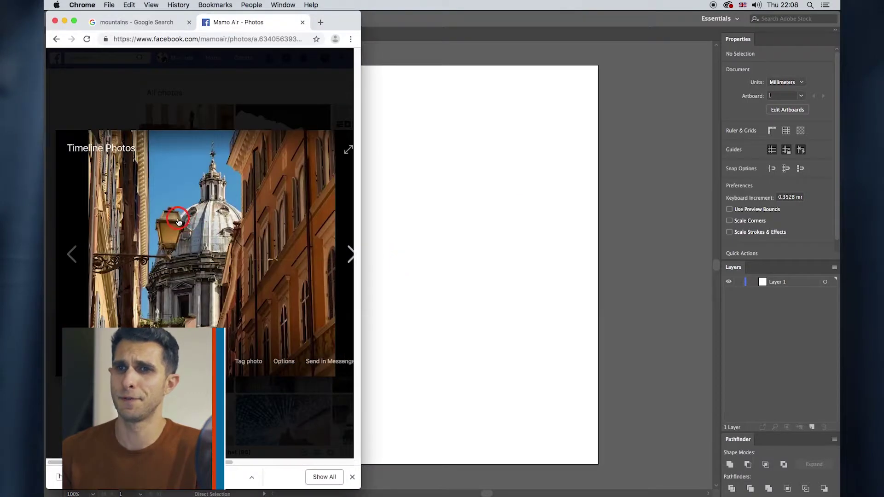
pyautogui.click(109, 253)
pyautogui.moveTo(201, 223); pyautogui.dragTo(421, 208)
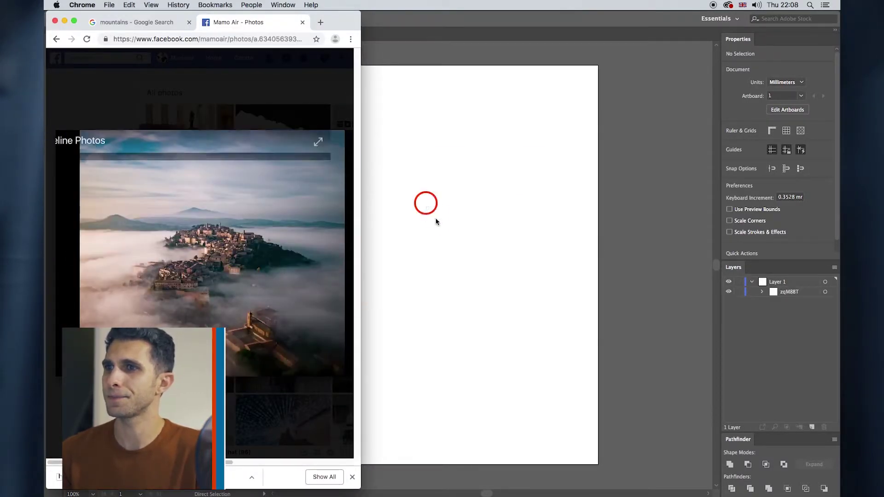
pyautogui.click(402, 176)
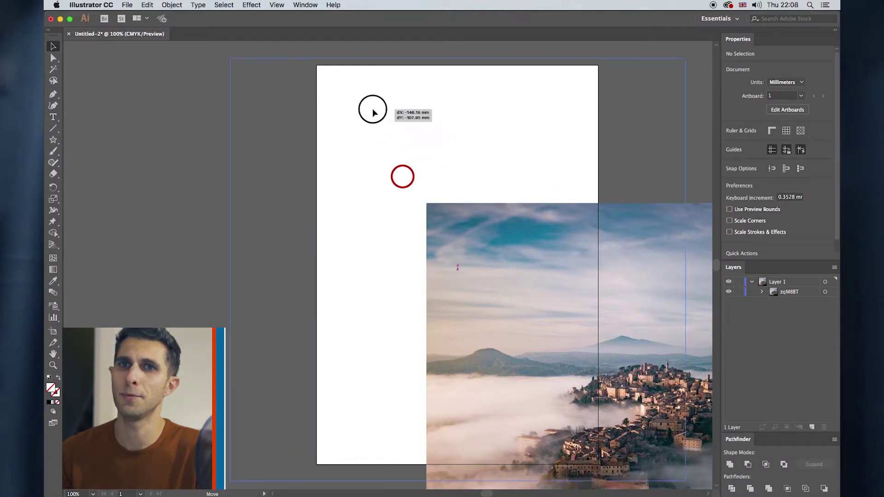
pyautogui.click(384, 100)
# Step: Draw a star with the Star tool and move it to the centre of the photo
pyautogui.click(54, 140)
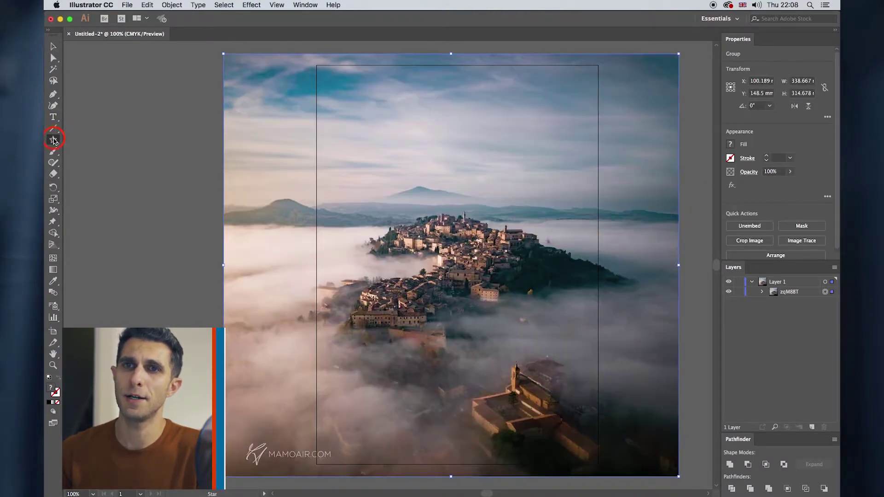
pyautogui.click(57, 144)
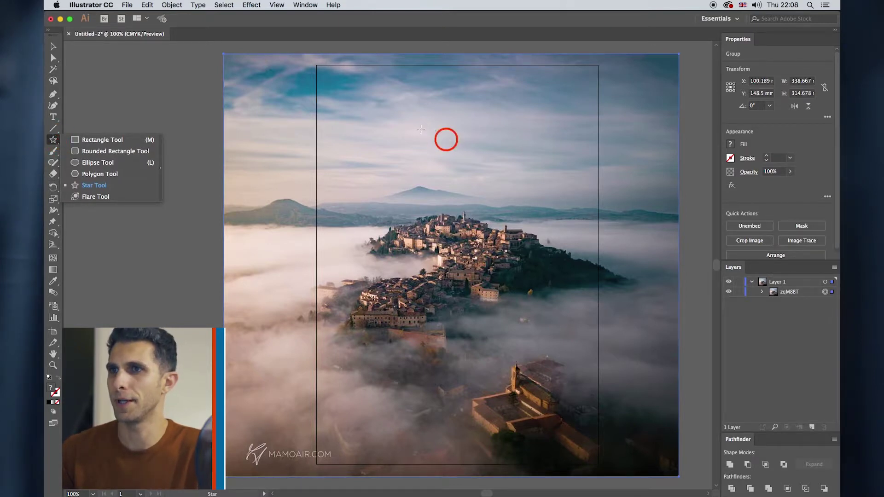
pyautogui.moveTo(373, 118); pyautogui.dragTo(414, 165)
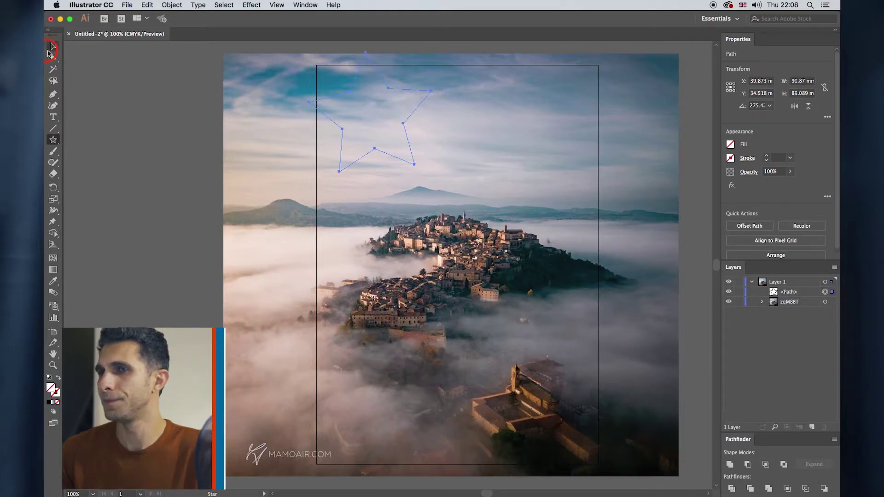
pyautogui.click(54, 47)
pyautogui.moveTo(362, 69); pyautogui.dragTo(424, 172)
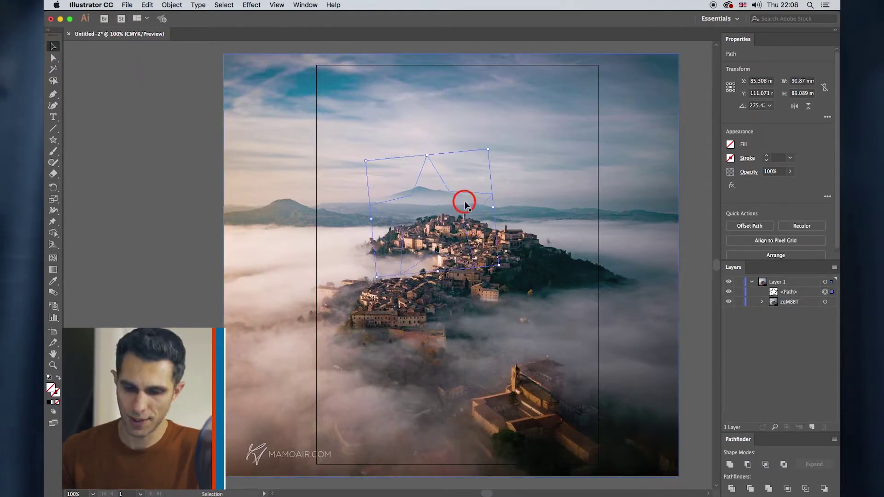
# Step: Select the star with the photo and apply Object > Clipping Mask > Make
pyautogui.keyDown('shift'); pyautogui.click(271, 252); pyautogui.keyUp('shift')
pyautogui.click(174, 4)
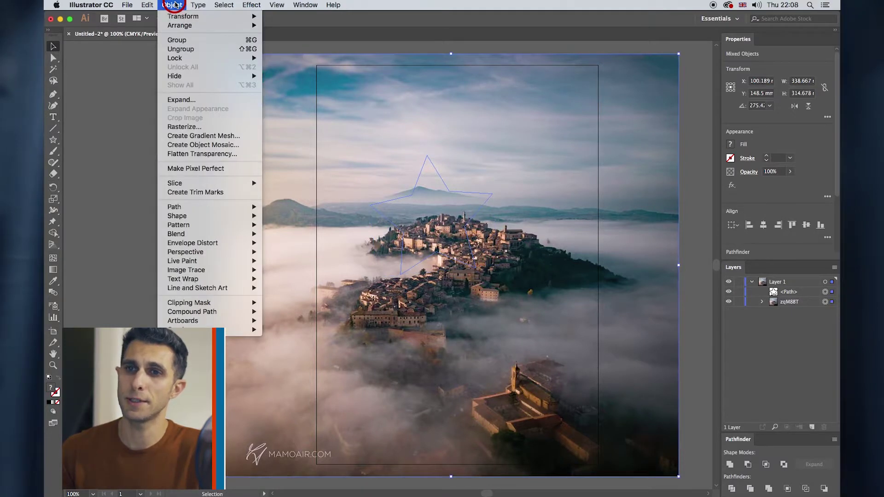
pyautogui.moveTo(219, 303)
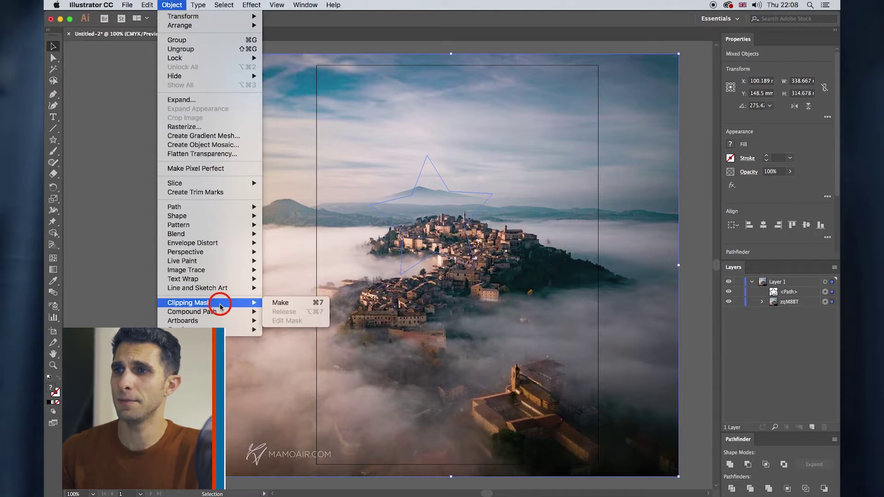
pyautogui.click(283, 304)
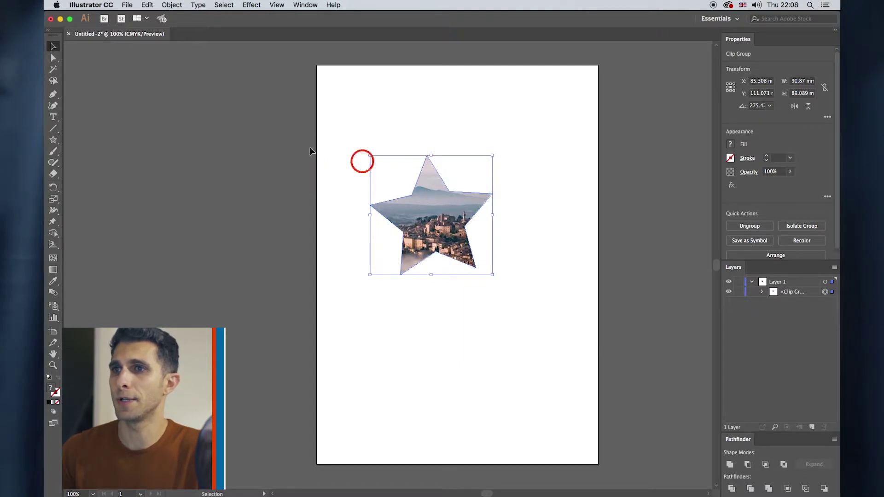
# Step: Inside the star clip group, enlarge and lower the star, then shift the photo so the town fills it
pyautogui.doubleClick(420, 186)
pyautogui.click(429, 159)
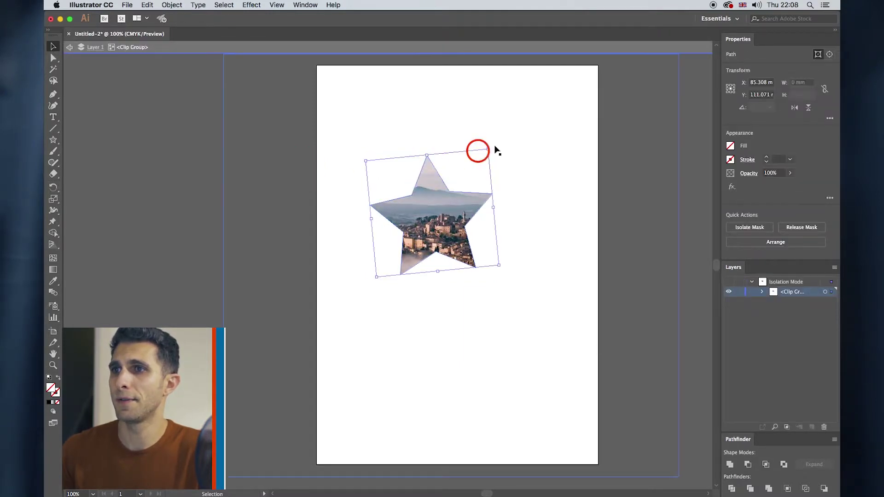
pyautogui.moveTo(489, 144); pyautogui.dragTo(581, 105)
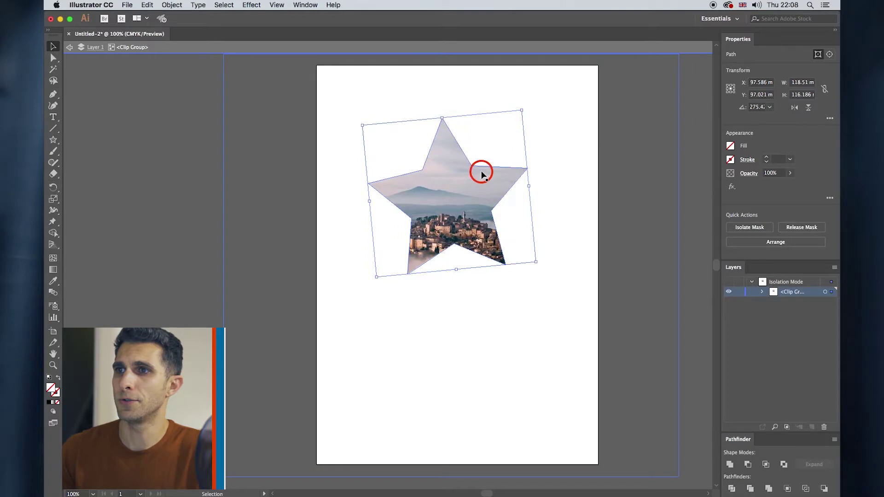
pyautogui.moveTo(482, 175); pyautogui.dragTo(462, 175)
pyautogui.click(437, 190)
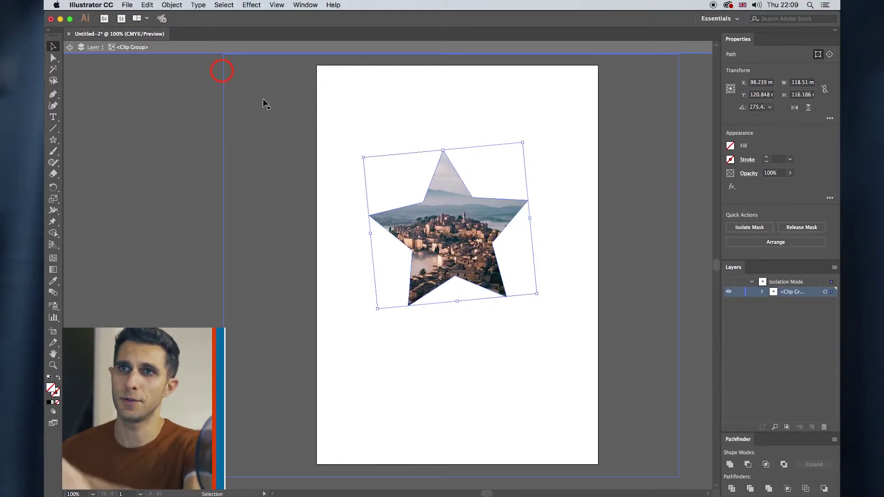
pyautogui.click(228, 155)
pyautogui.moveTo(251, 152); pyautogui.dragTo(303, 208)
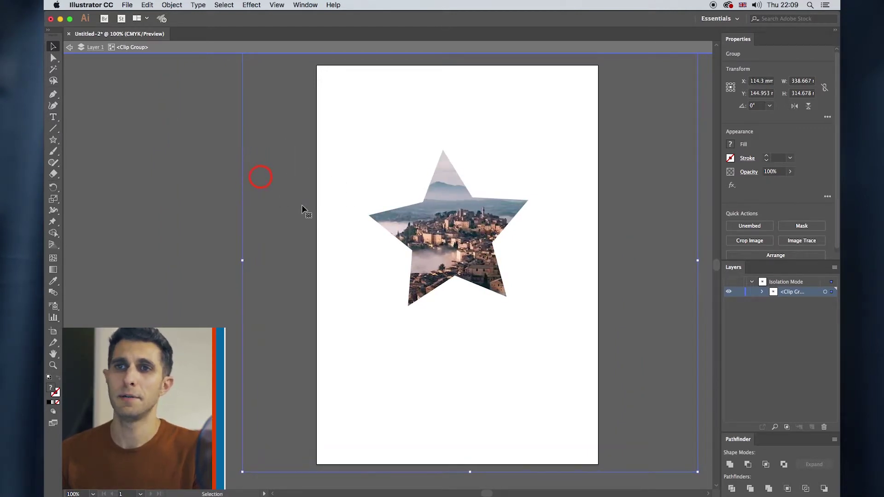
# Step: Select and delete the star-clipped photo artwork, leaving an empty Layer 1 on a blank A4 artboard
pyautogui.click(170, 122)
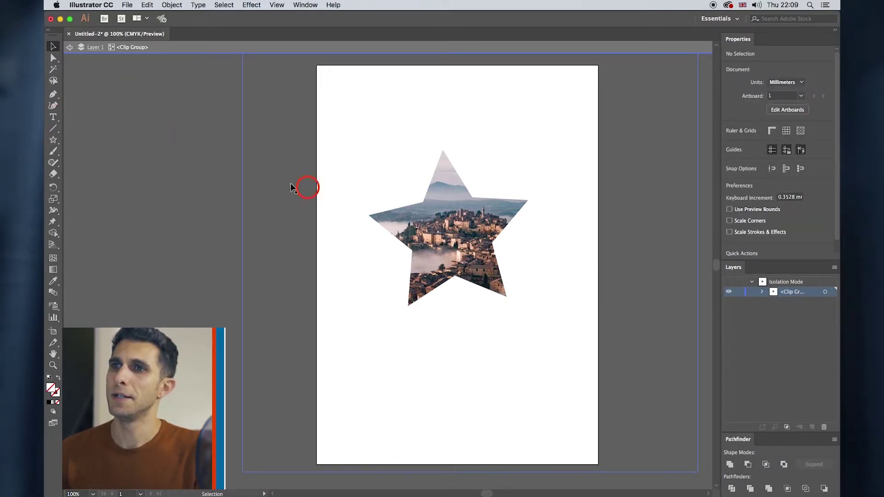
pyautogui.moveTo(210, 101); pyautogui.dragTo(633, 445)
pyautogui.press('Delete')
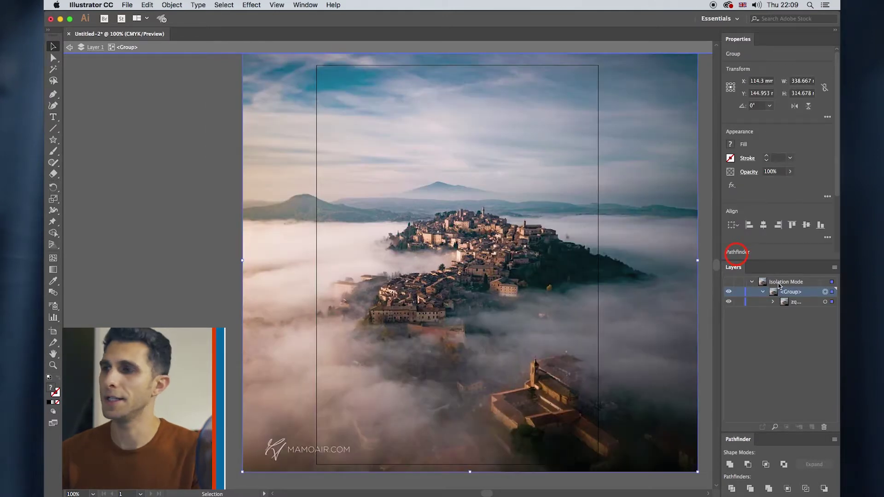
pyautogui.click(780, 283)
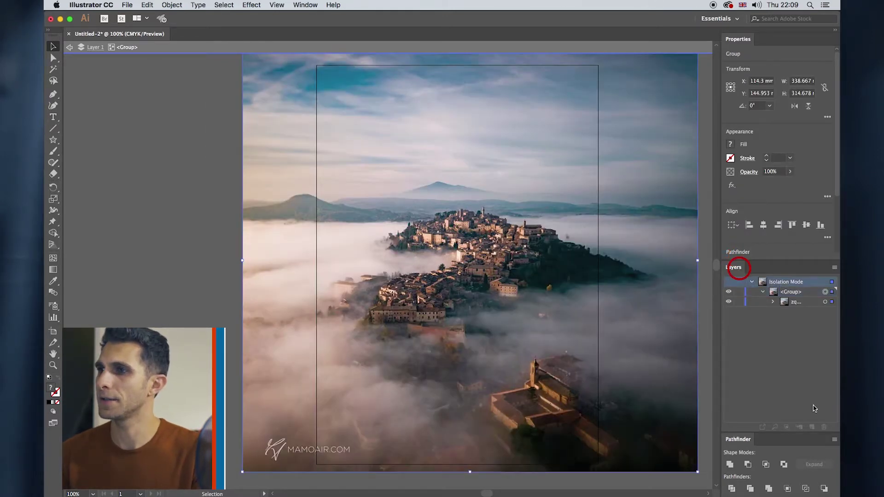
pyautogui.click(221, 117)
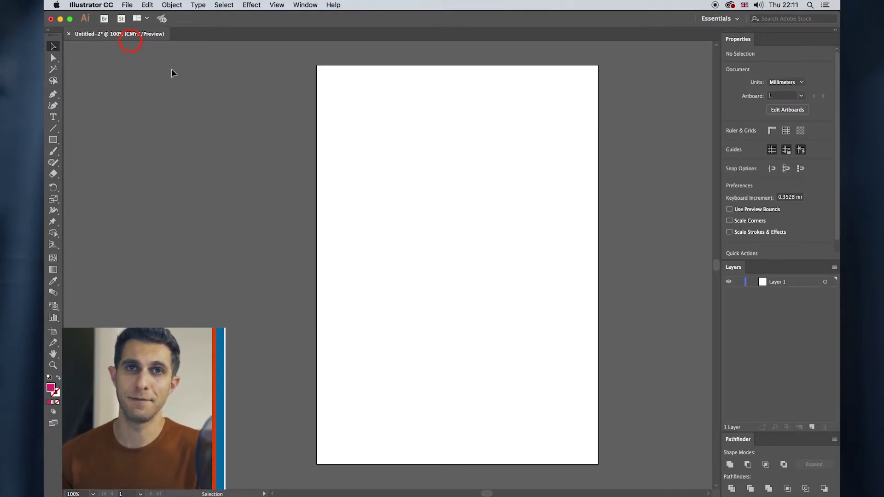
# Step: Draw a large magenta circle near the page top and a smaller circle to its right
pyautogui.press('m')
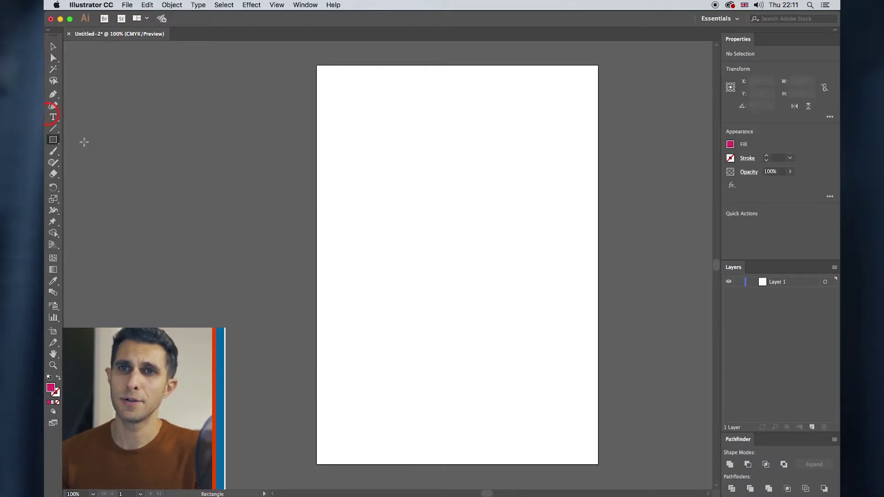
pyautogui.click(55, 142)
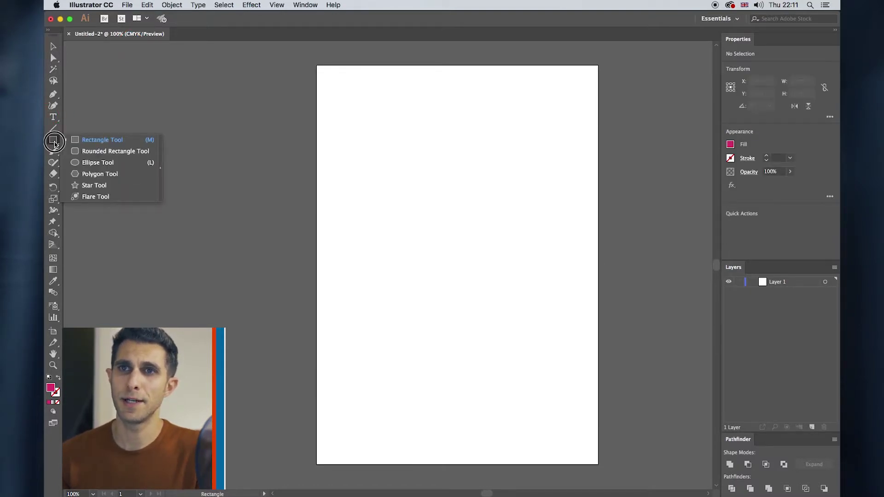
pyautogui.click(99, 164)
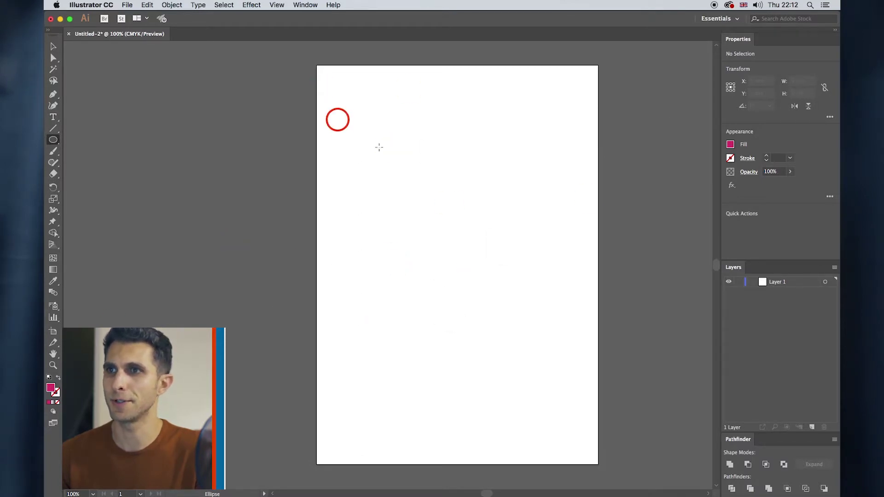
pyautogui.moveTo(371, 131)
pyautogui.mouseDown()
pyautogui.moveTo(454, 234)
pyautogui.moveTo(479, 220)
pyautogui.moveTo(454, 203)
pyautogui.moveTo(455, 214)
pyautogui.mouseUp()
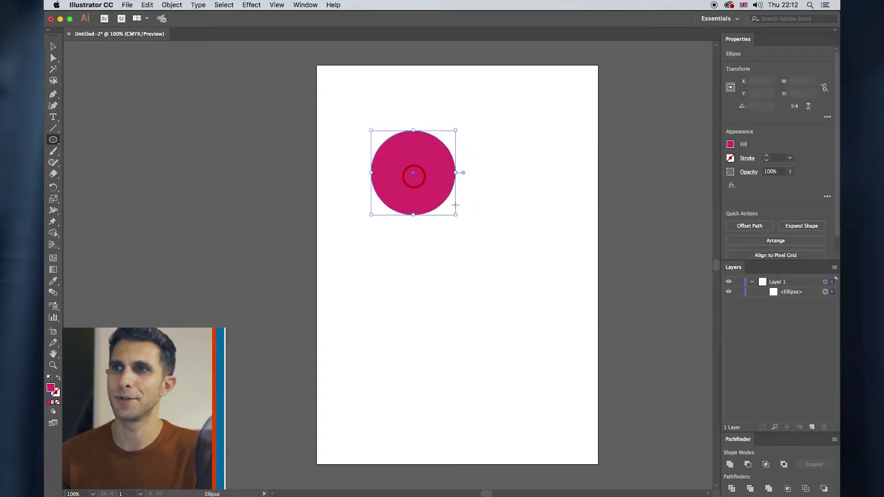
pyautogui.moveTo(509, 250)
pyautogui.mouseDown()
pyautogui.moveTo(459, 280)
pyautogui.moveTo(478, 272)
pyautogui.mouseUp()
# Step: Draw a tilted magenta star on the left of the page
pyautogui.moveTo(53, 143); pyautogui.dragTo(80, 185)
pyautogui.moveTo(354, 256); pyautogui.dragTo(396, 290)
pyautogui.click(53, 47)
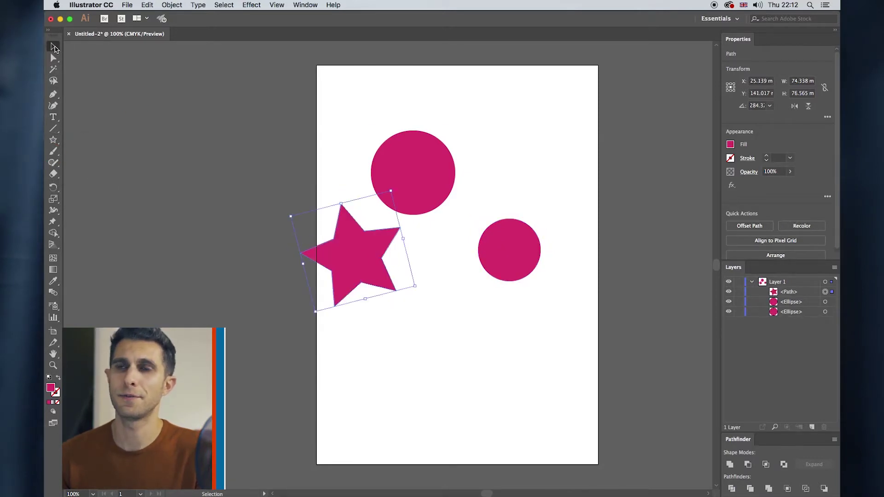
# Step: Drag the foggy hilltop town photo from Chrome onto the artboard
pyautogui.press('a')
pyautogui.press('super+Tab')
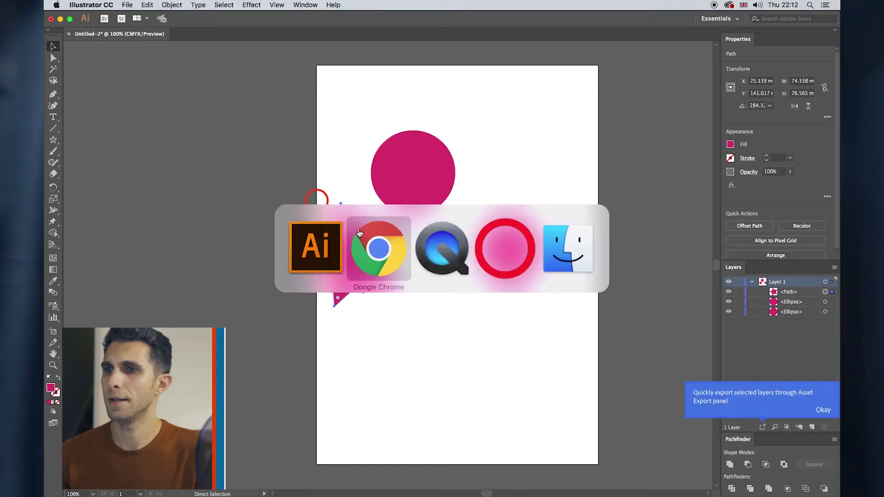
pyautogui.moveTo(197, 194); pyautogui.dragTo(399, 208)
pyautogui.click(565, 261)
pyautogui.press('v')
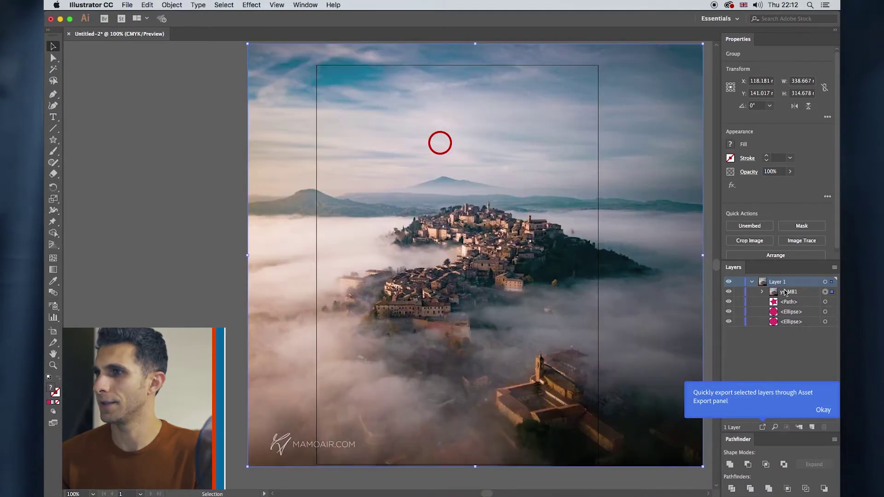
# Step: Move the photo to the bottom of Layer 1, behind the star and circles
pyautogui.moveTo(785, 292); pyautogui.dragTo(795, 328)
pyautogui.click(406, 138)
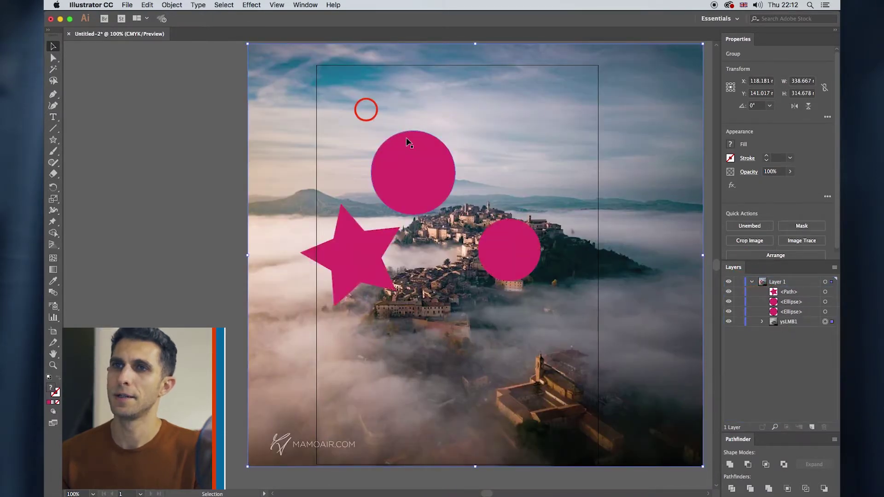
pyautogui.click(142, 112)
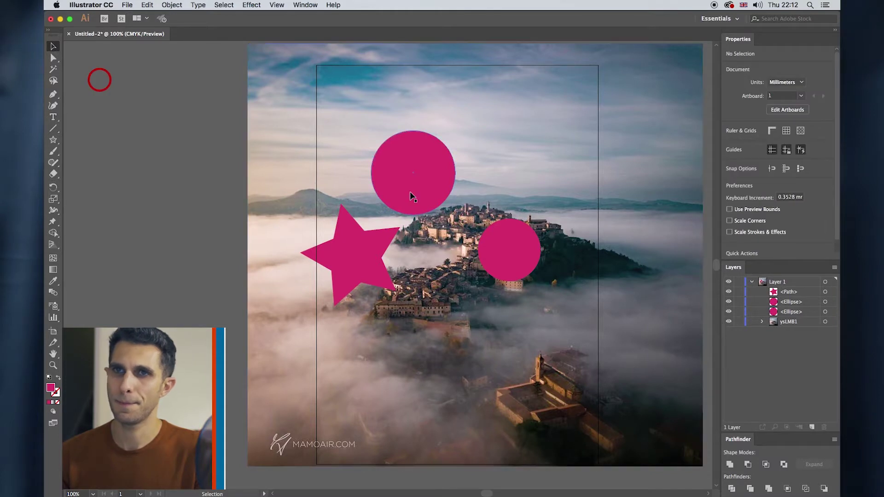
# Step: Merge the top circle, the star and the right circle into one compound path
pyautogui.click(390, 153)
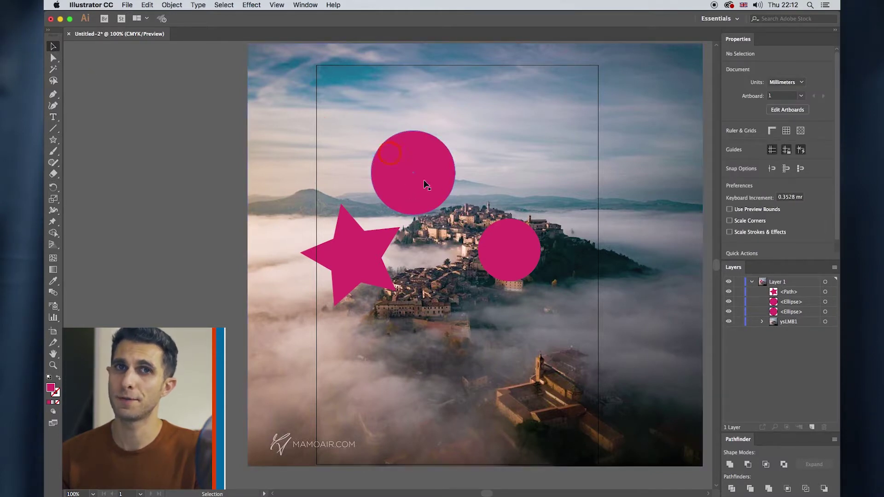
pyautogui.click(406, 157)
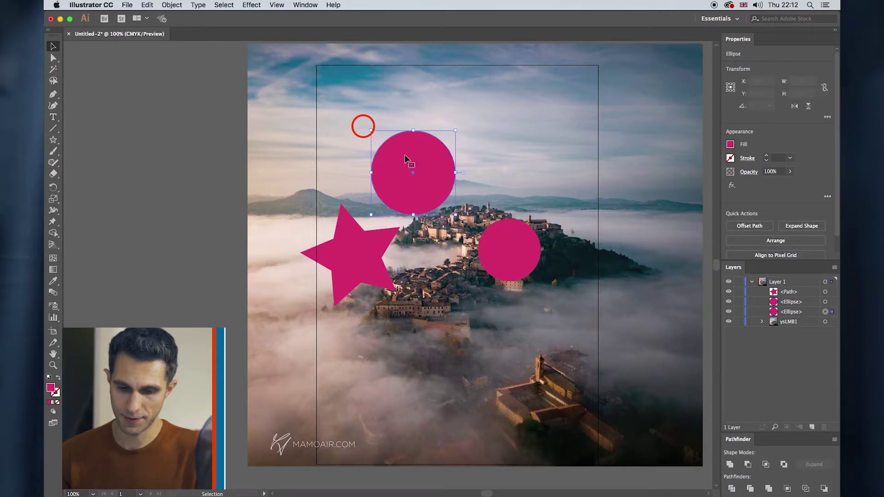
pyautogui.keyDown('shift'); pyautogui.click(359, 268); pyautogui.keyUp('shift')
pyautogui.keyDown('shift'); pyautogui.click(502, 242); pyautogui.keyUp('shift')
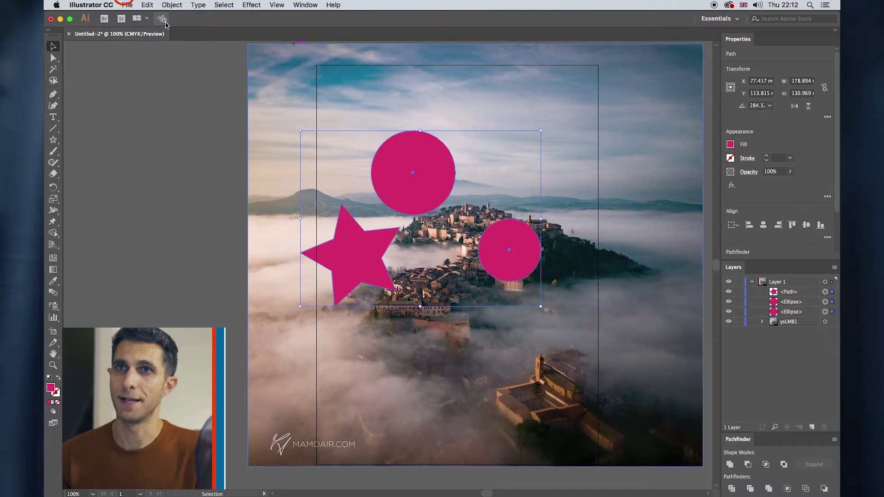
pyautogui.click(170, 6)
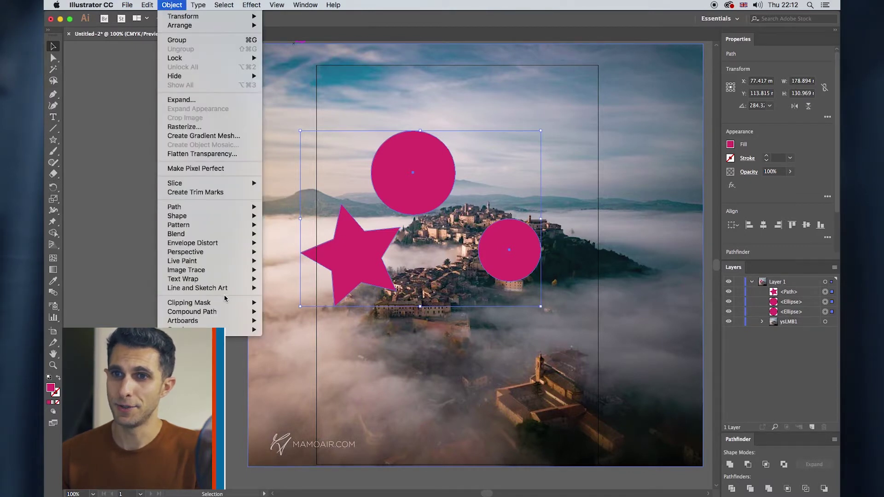
pyautogui.moveTo(225, 305)
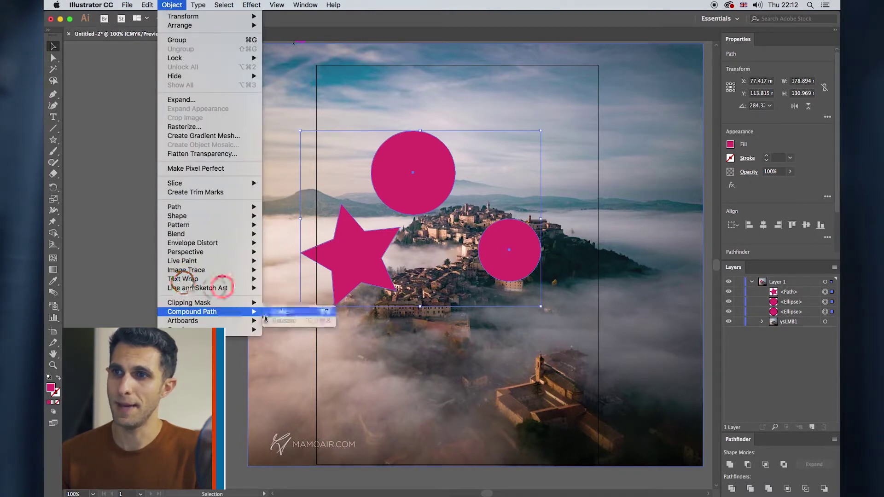
pyautogui.click(280, 316)
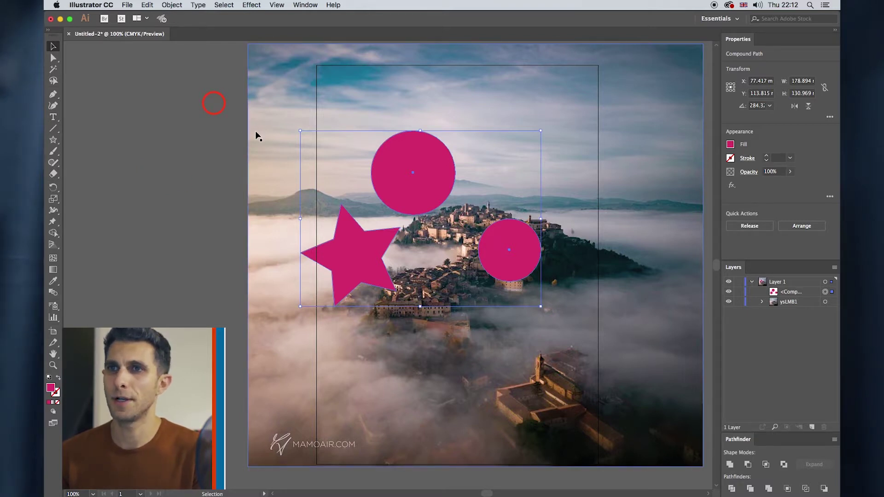
# Step: Clip the town photo inside the circles-and-star compound path with a clipping mask
pyautogui.keyDown('shift'); pyautogui.click(282, 94); pyautogui.keyUp('shift')
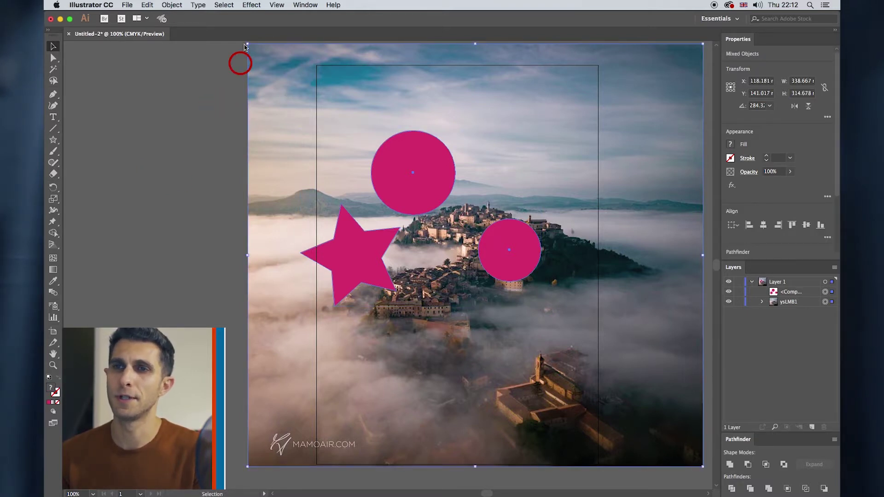
pyautogui.click(172, 4)
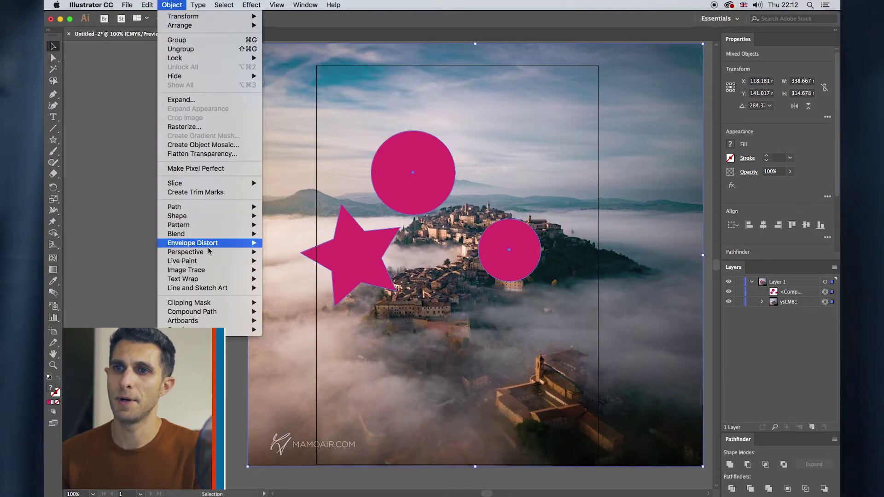
pyautogui.moveTo(240, 303)
pyautogui.click(273, 304)
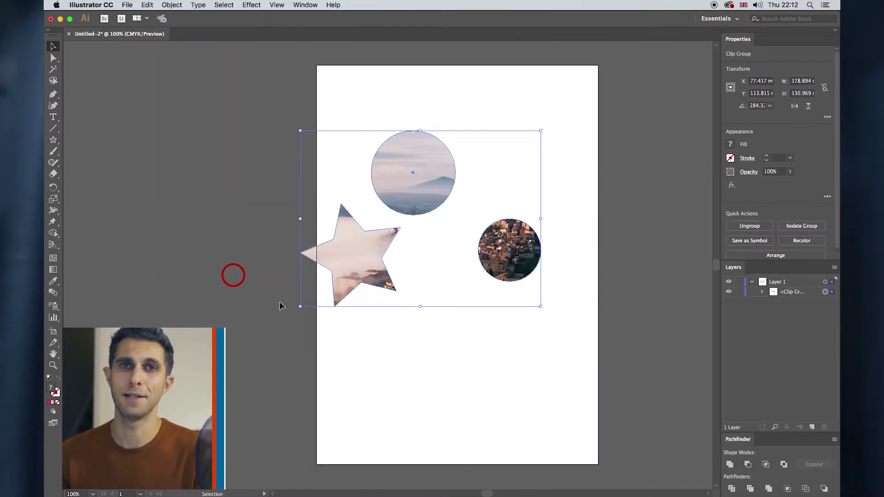
pyautogui.click(638, 193)
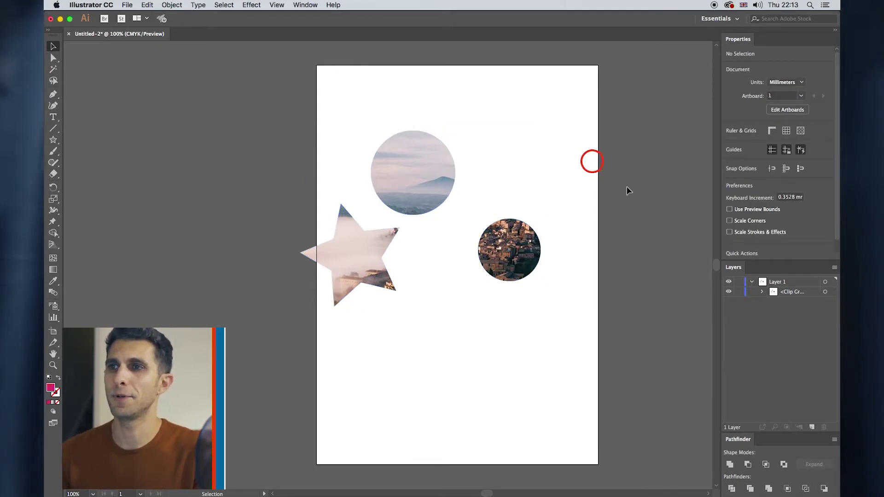
# Step: In Isolation Mode, slide the photo so the hilltop town shows through the shapes
pyautogui.click(403, 146)
pyautogui.click(397, 147)
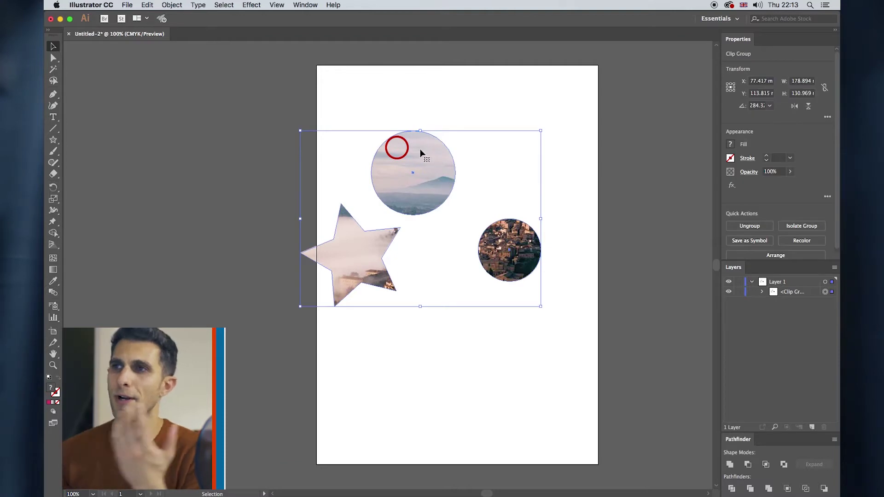
pyautogui.click(508, 72)
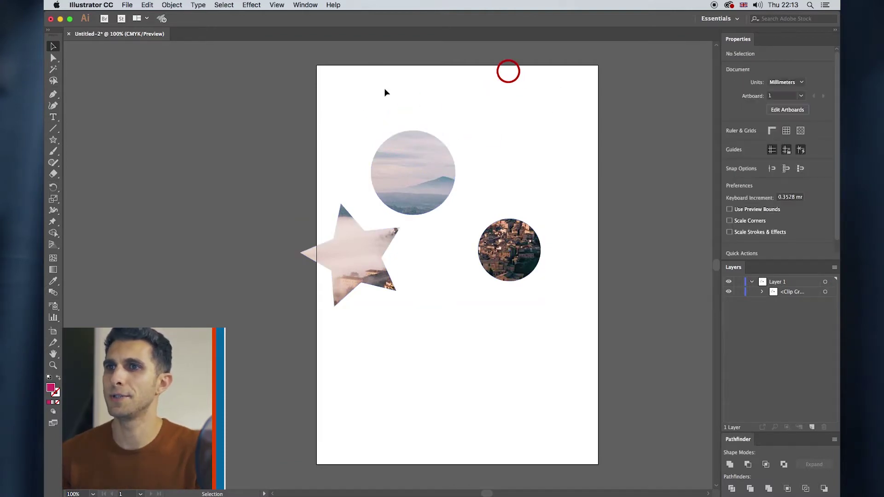
pyautogui.doubleClick(402, 176)
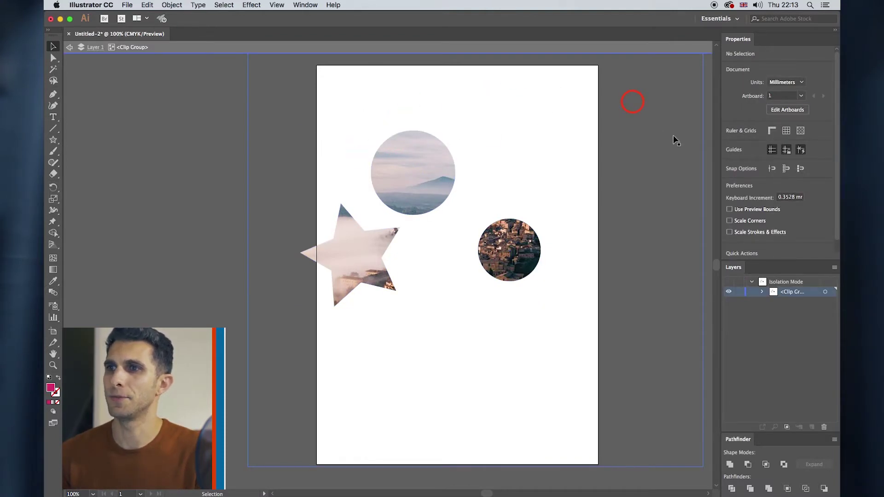
pyautogui.moveTo(601, 123); pyautogui.dragTo(663, 263)
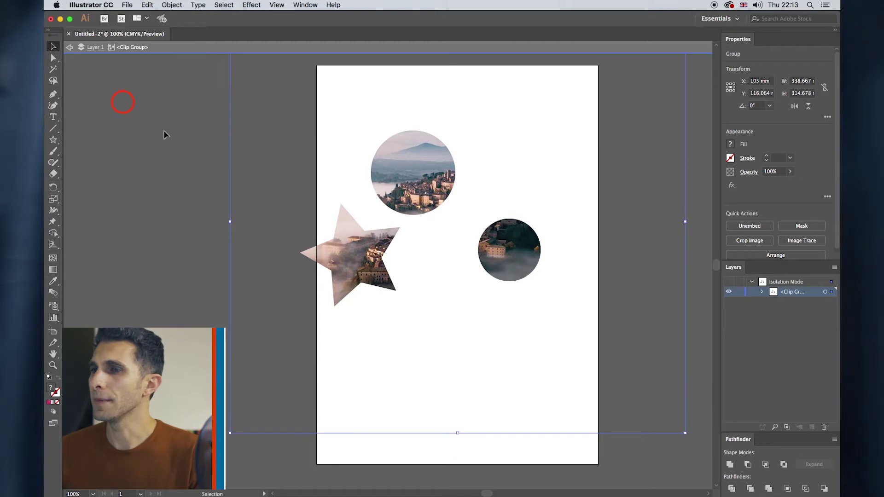
pyautogui.click(587, 164)
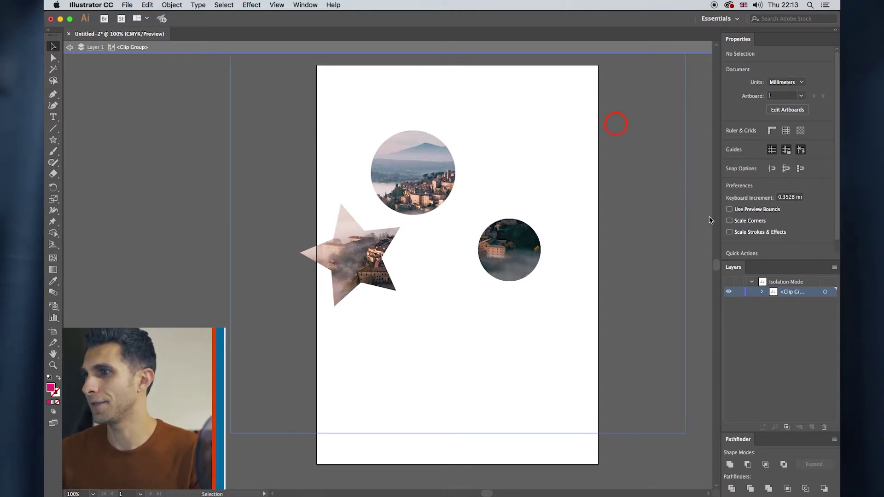
# Step: Delete the clipped image group and exit Isolation Mode back to Layer 1
pyautogui.click(825, 427)
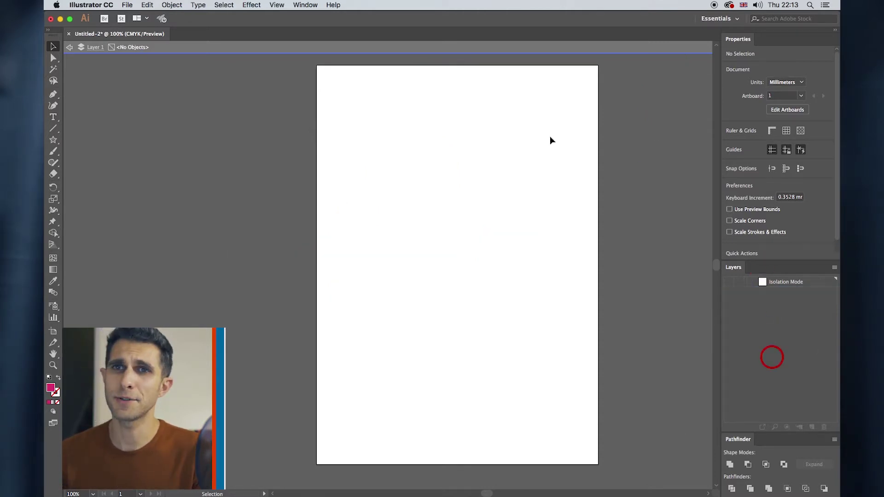
pyautogui.press('super+Tab')
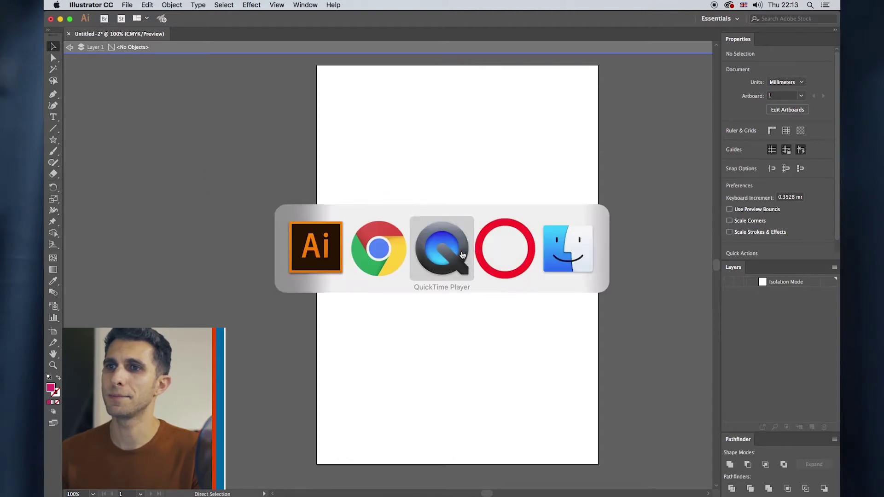
pyautogui.click(381, 248)
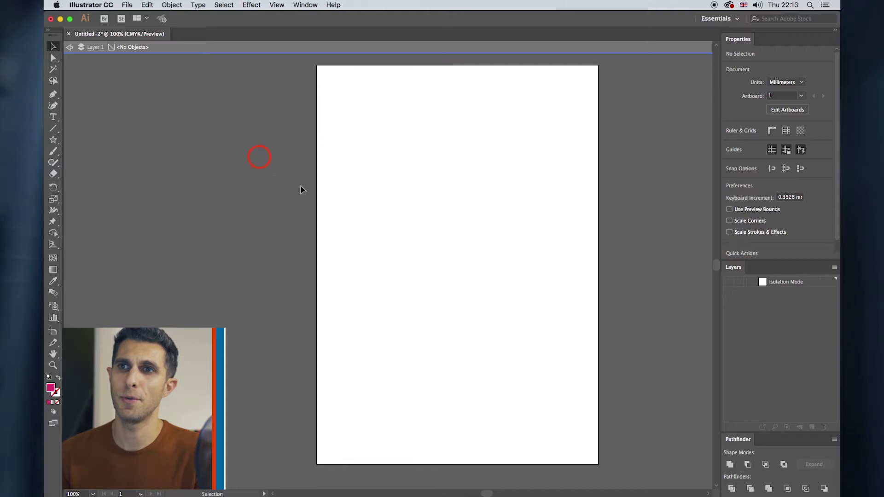
pyautogui.doubleClick(236, 165)
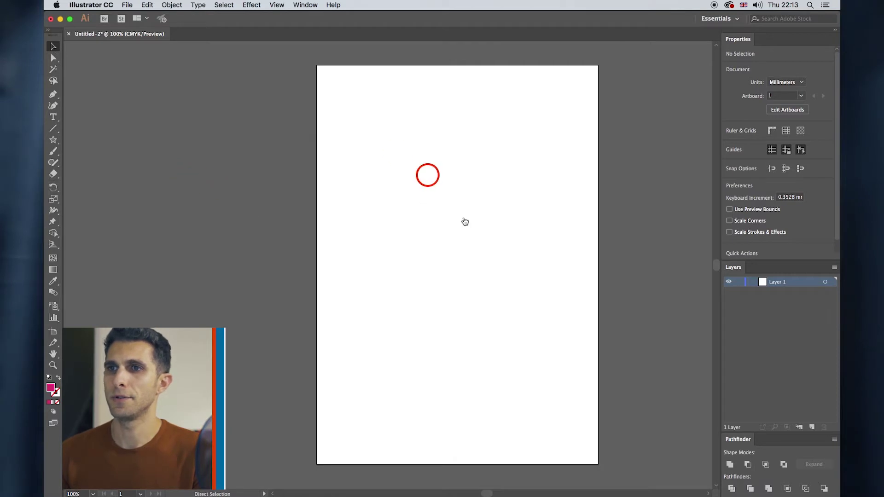
pyautogui.press('super+Tab')
# Step: Place the Facebook town photo and scale it to cover the whole artboard
pyautogui.moveTo(244, 241); pyautogui.dragTo(491, 200)
pyautogui.click(532, 219)
pyautogui.moveTo(547, 239); pyautogui.dragTo(347, 155)
pyautogui.moveTo(292, 112); pyautogui.dragTo(269, 93)
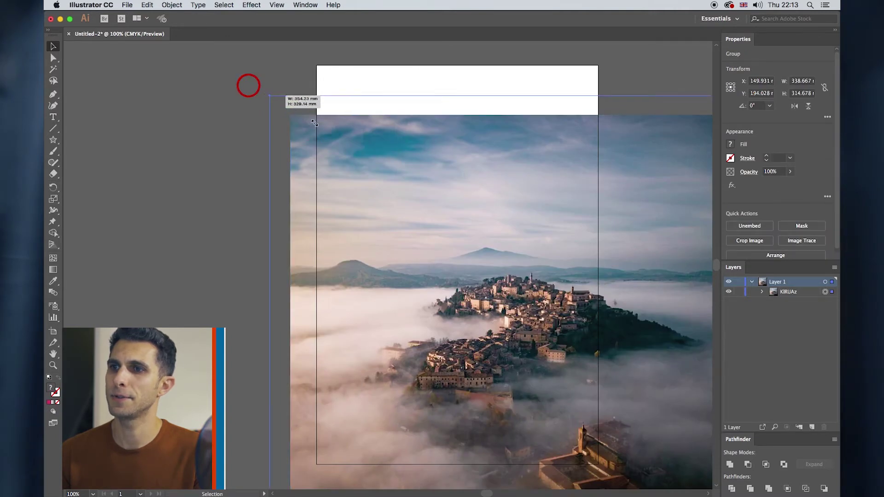
pyautogui.moveTo(421, 180); pyautogui.dragTo(463, 209)
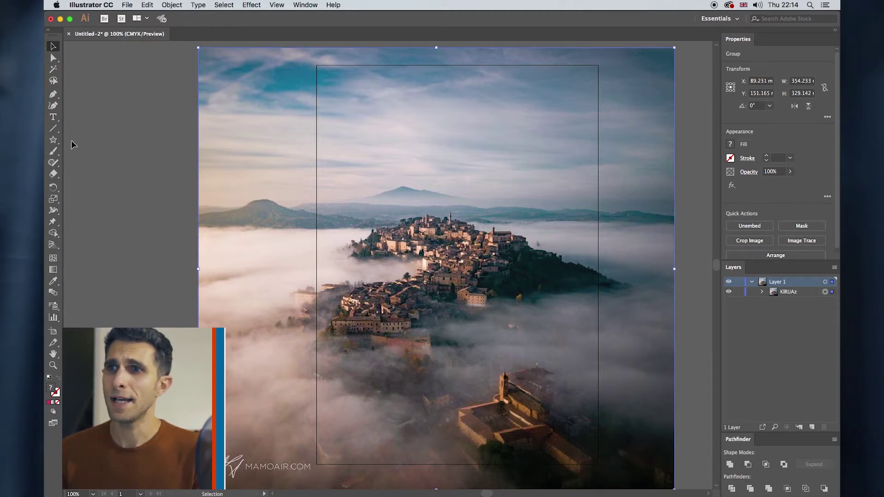
pyautogui.click(53, 117)
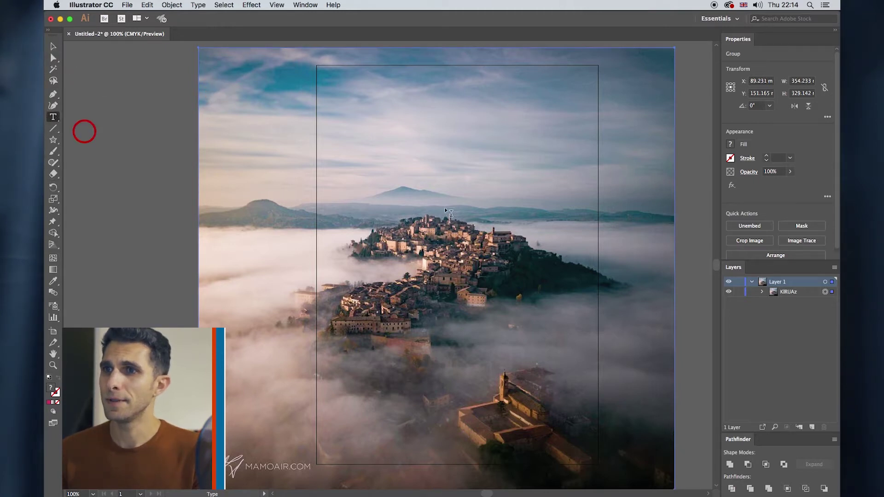
# Step: Type '2018' on the photo and move it down to sit just above the town
pyautogui.click(394, 194)
pyautogui.write('2018')
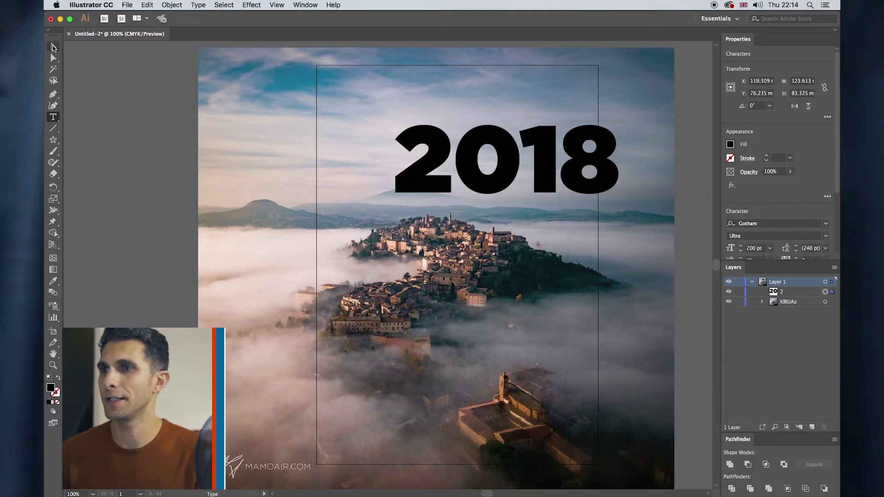
pyautogui.click(53, 47)
pyautogui.moveTo(510, 149); pyautogui.dragTo(463, 200)
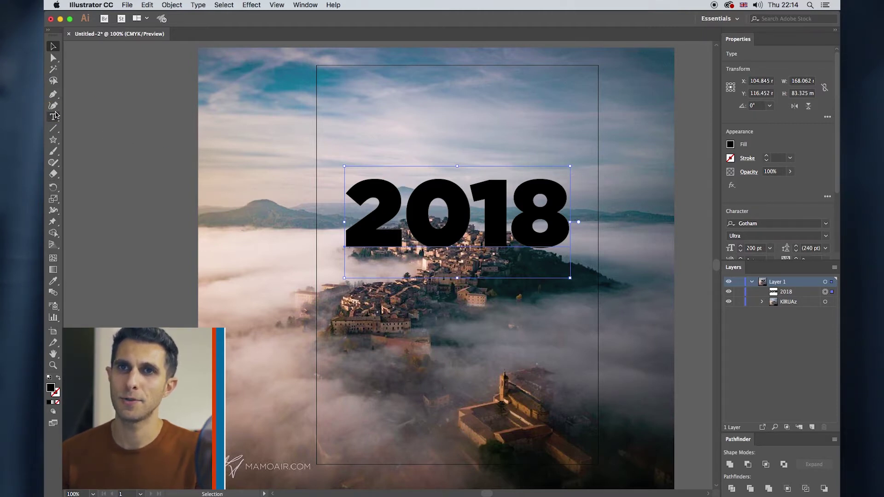
pyautogui.click(53, 93)
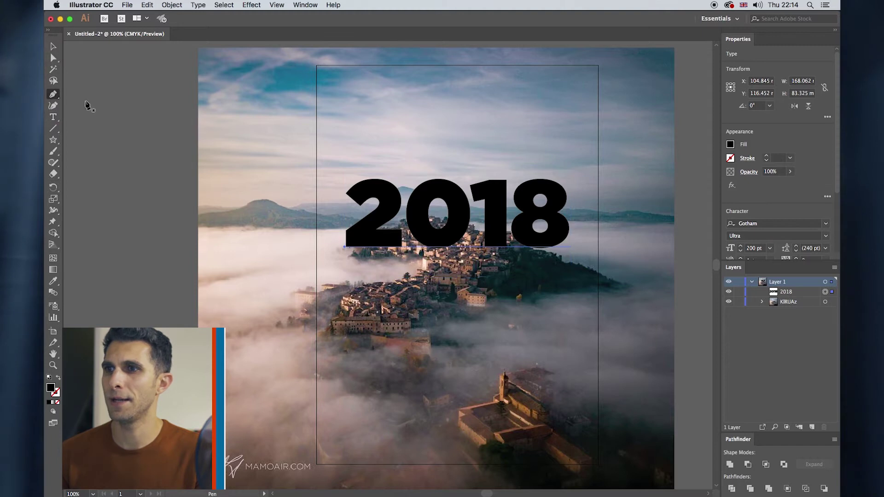
# Step: Pen-draw a closed winding road shape from just below 2018 to the page bottom
pyautogui.click(484, 253)
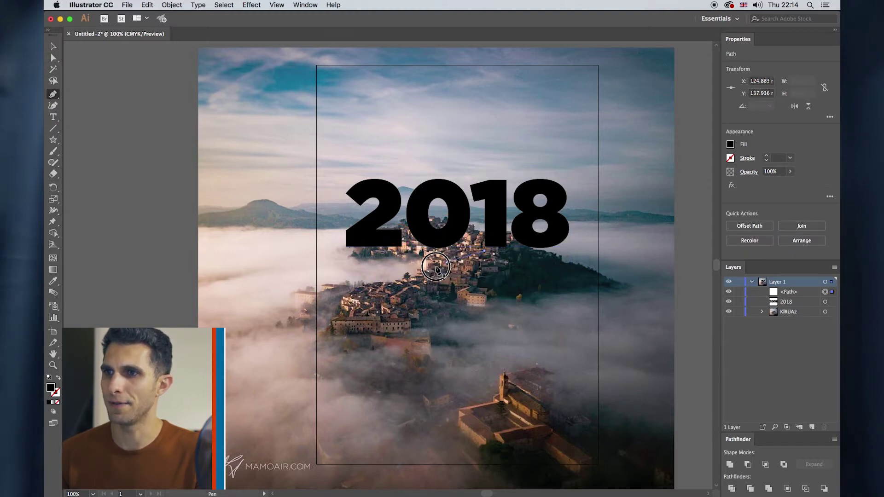
pyautogui.moveTo(441, 292); pyautogui.dragTo(405, 393)
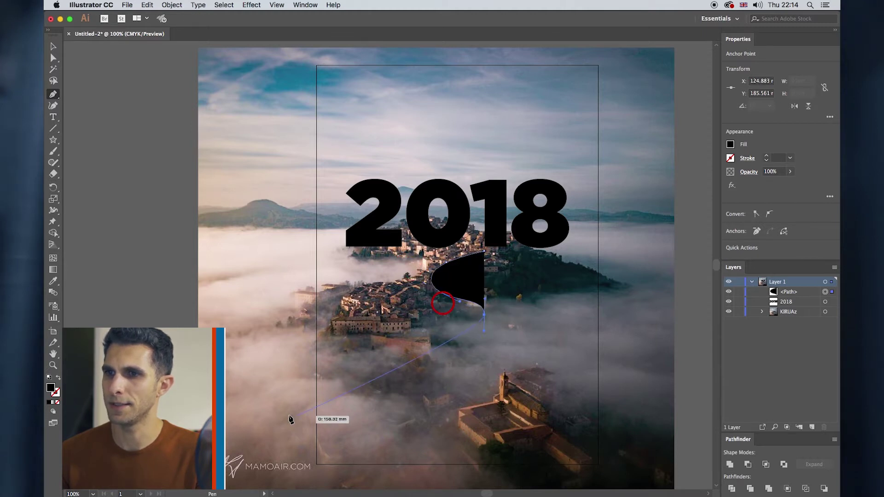
pyautogui.moveTo(267, 410); pyautogui.dragTo(226, 402)
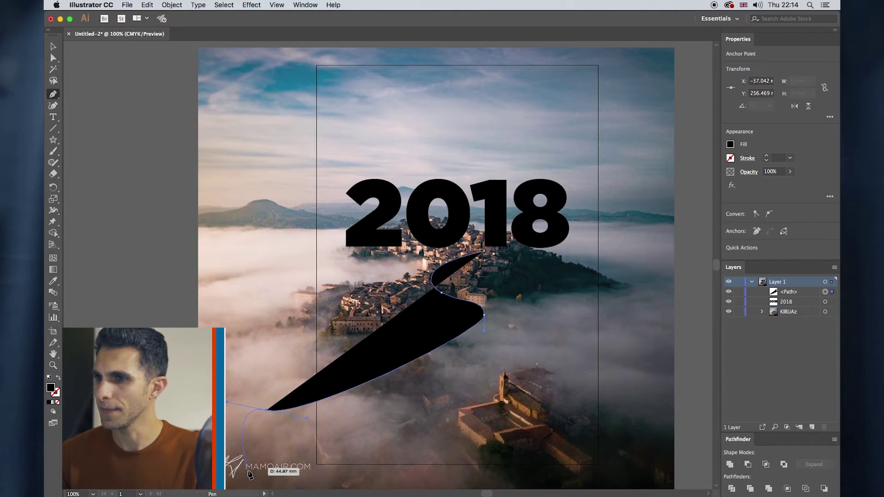
pyautogui.click(248, 469)
pyautogui.click(308, 479)
pyautogui.click(600, 478)
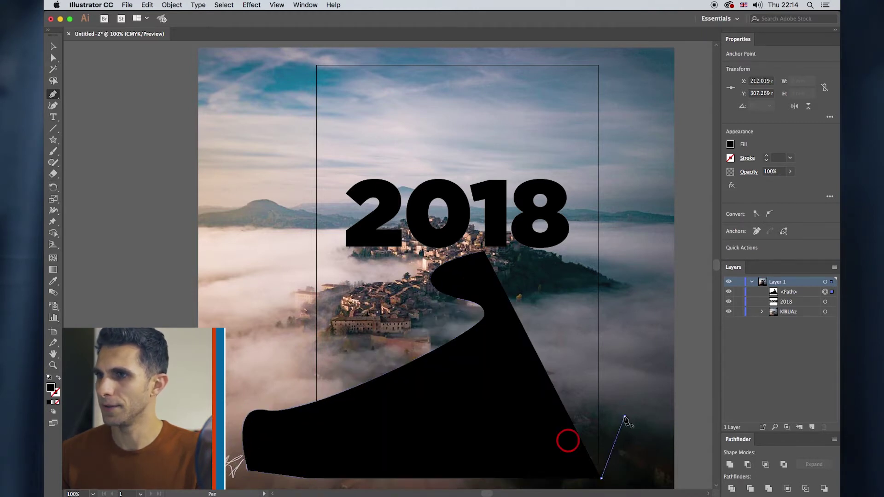
pyautogui.click(624, 415)
pyautogui.moveTo(584, 314); pyautogui.dragTo(548, 299)
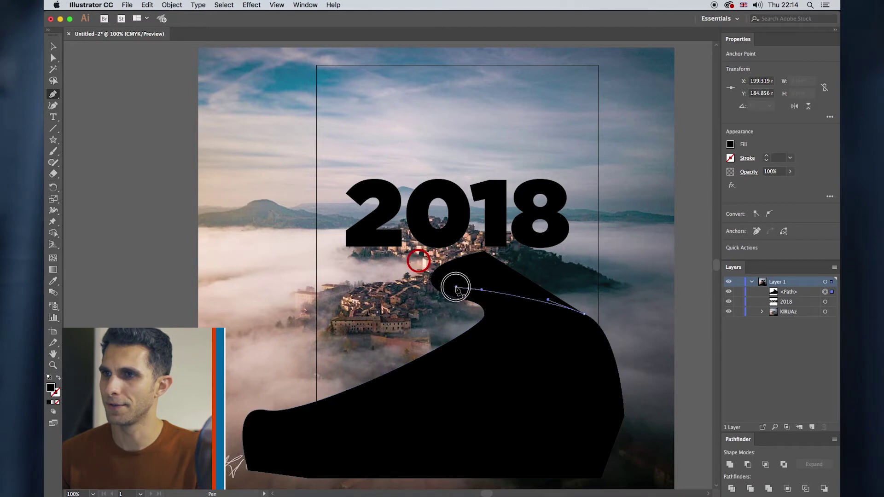
pyautogui.moveTo(468, 289); pyautogui.dragTo(506, 254)
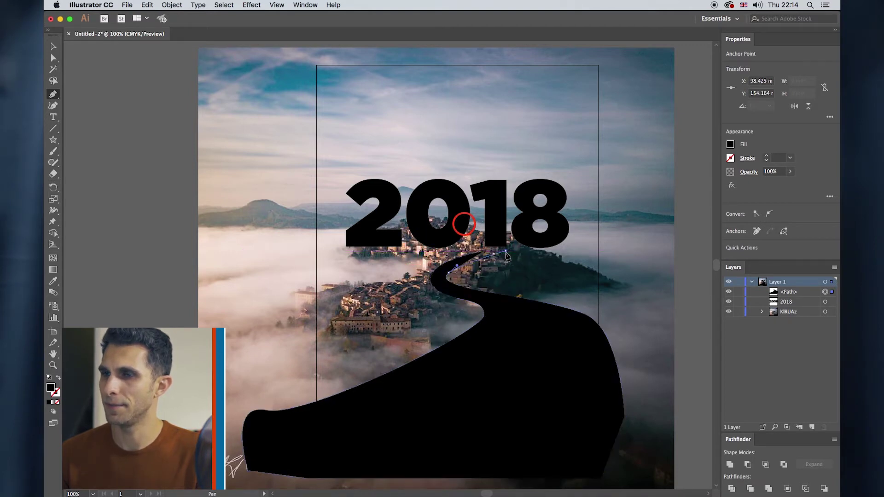
pyautogui.click(505, 251)
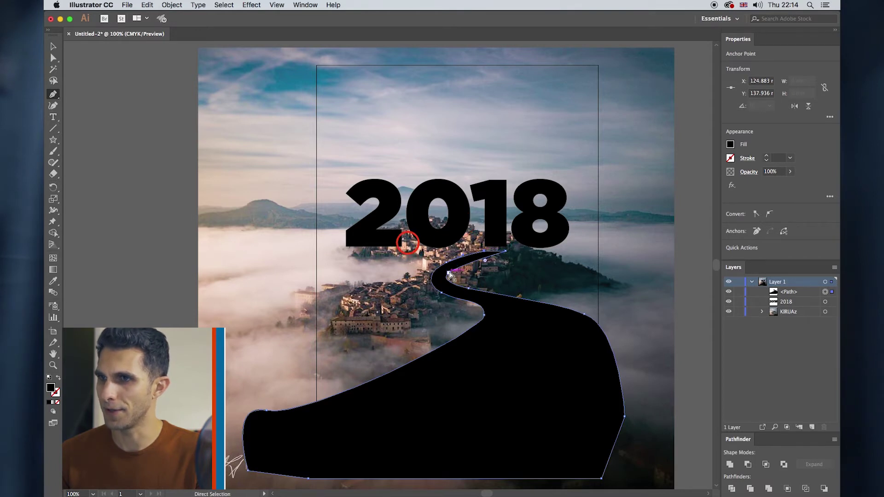
# Step: Refine the road's anchors, bending its left edge, widening the base, snapping the right edge
pyautogui.moveTo(449, 275); pyautogui.dragTo(473, 286)
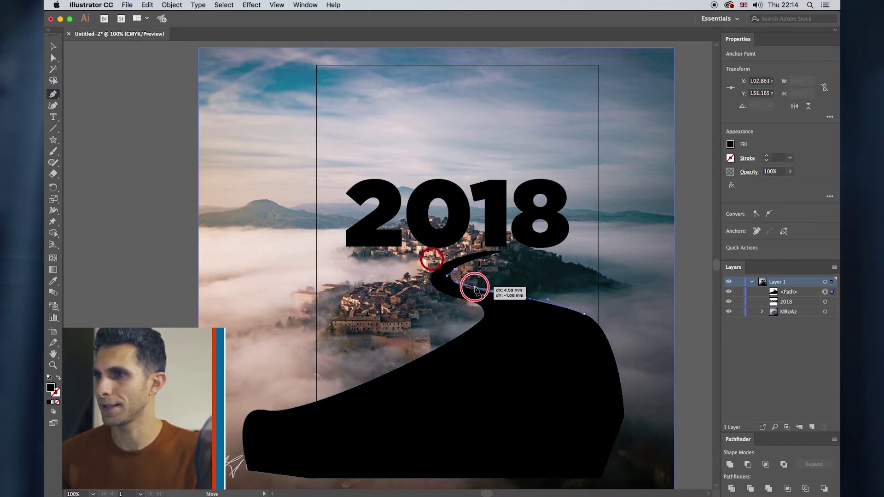
pyautogui.click(587, 315)
pyautogui.moveTo(587, 315); pyautogui.dragTo(589, 317)
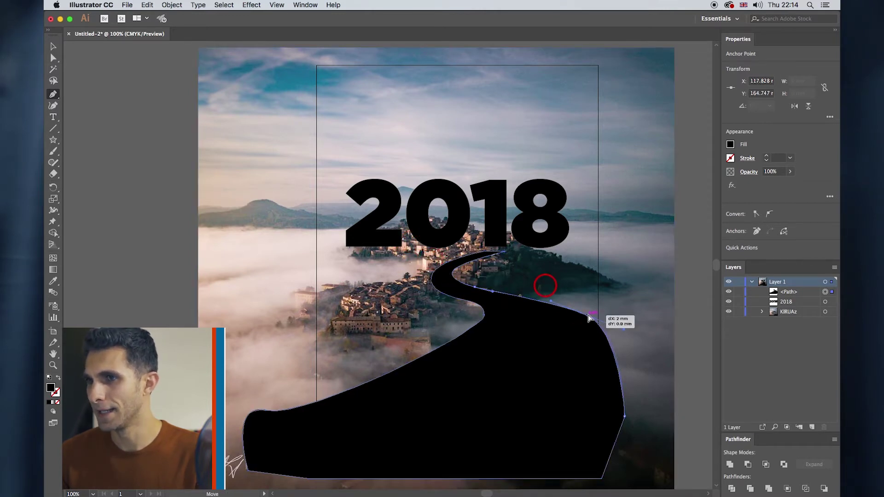
pyautogui.click(479, 312)
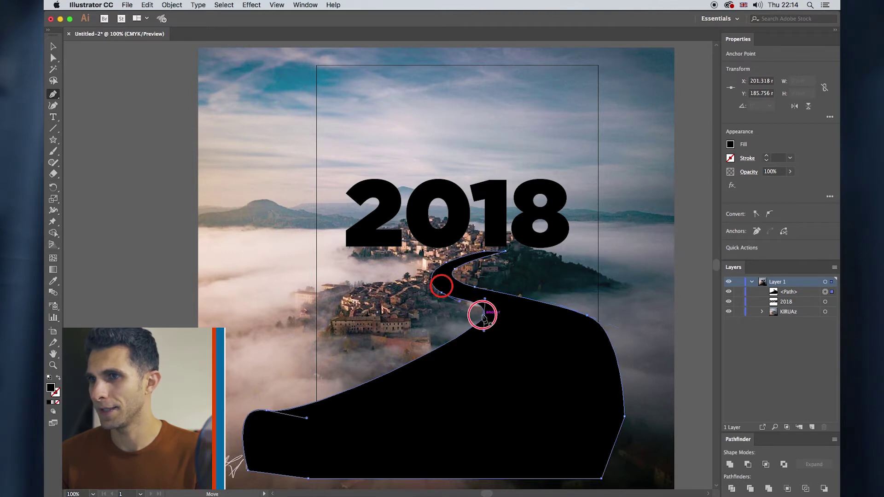
pyautogui.moveTo(439, 286); pyautogui.dragTo(440, 364)
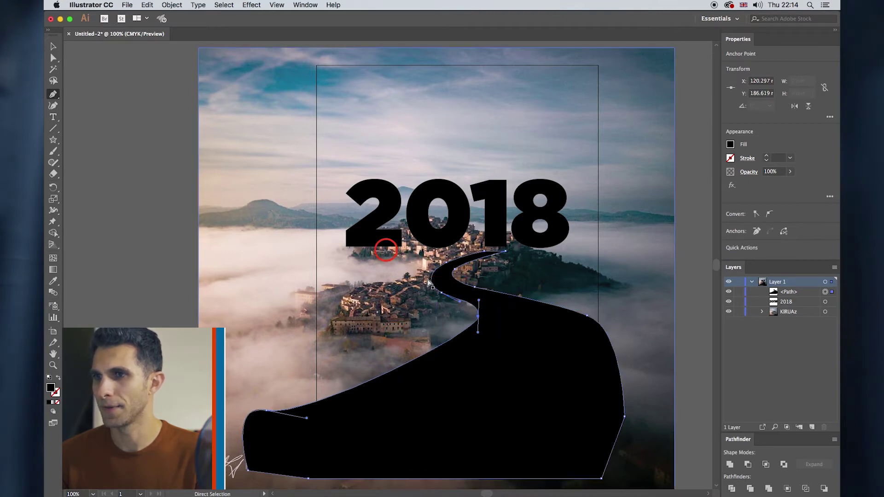
pyautogui.moveTo(442, 296); pyautogui.dragTo(476, 322)
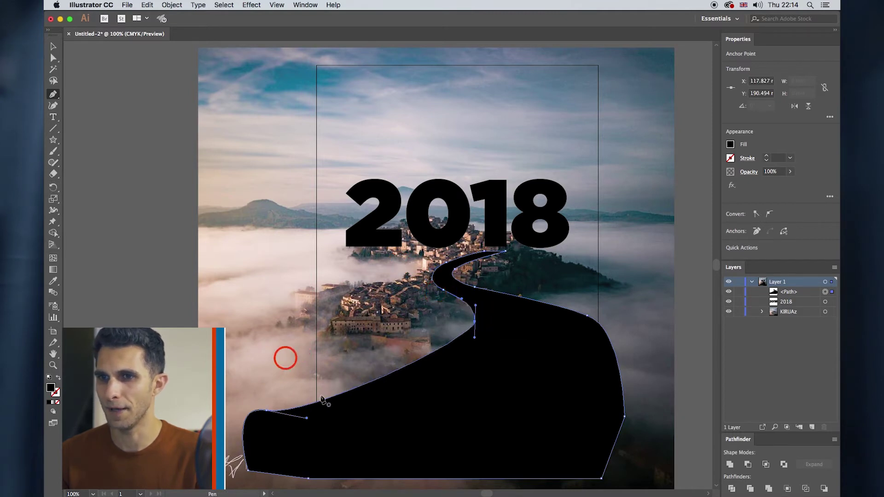
pyautogui.moveTo(269, 414); pyautogui.dragTo(255, 404)
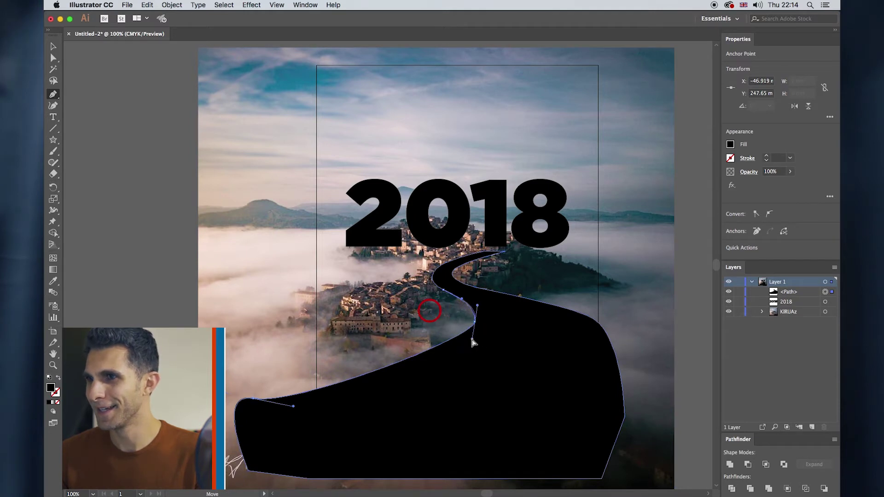
pyautogui.click(593, 315)
pyautogui.moveTo(593, 316); pyautogui.dragTo(599, 316)
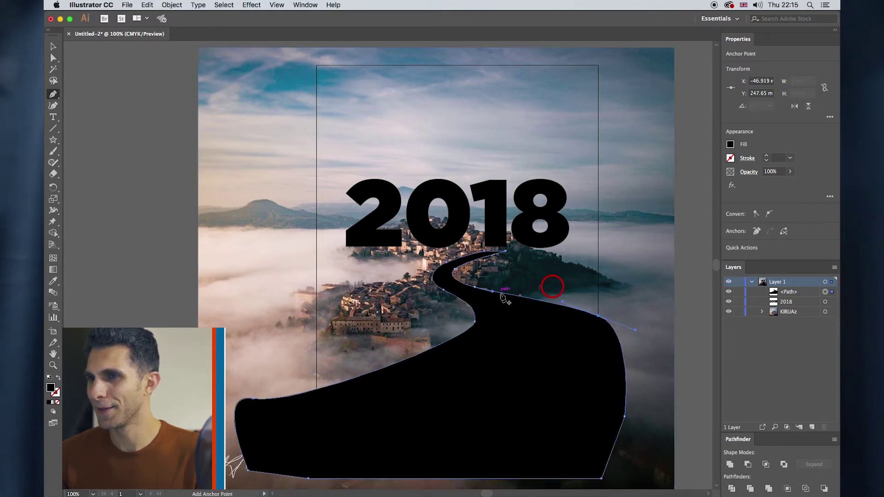
pyautogui.moveTo(497, 295)
pyautogui.mouseDown()
pyautogui.moveTo(503, 290)
pyautogui.moveTo(449, 291)
pyautogui.mouseUp()
# Step: Undo the road-and-2018 merge so 2018 is live editable type again
pyautogui.press('v')
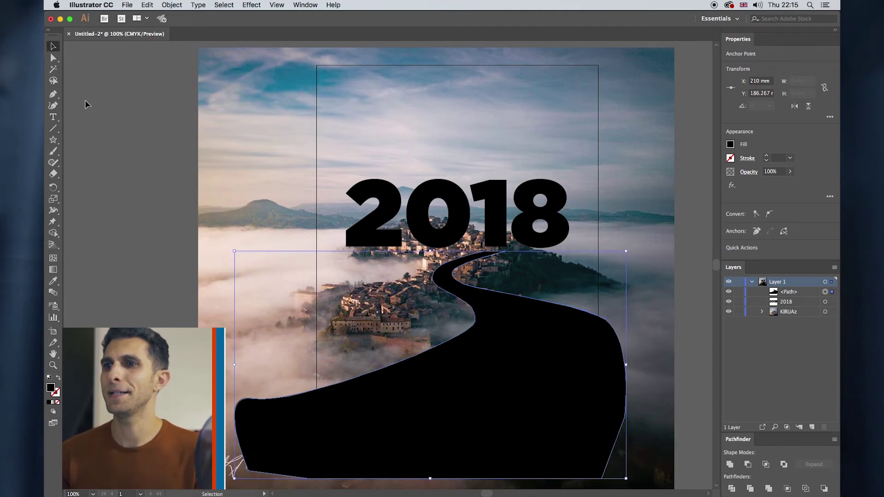
pyautogui.click(129, 195)
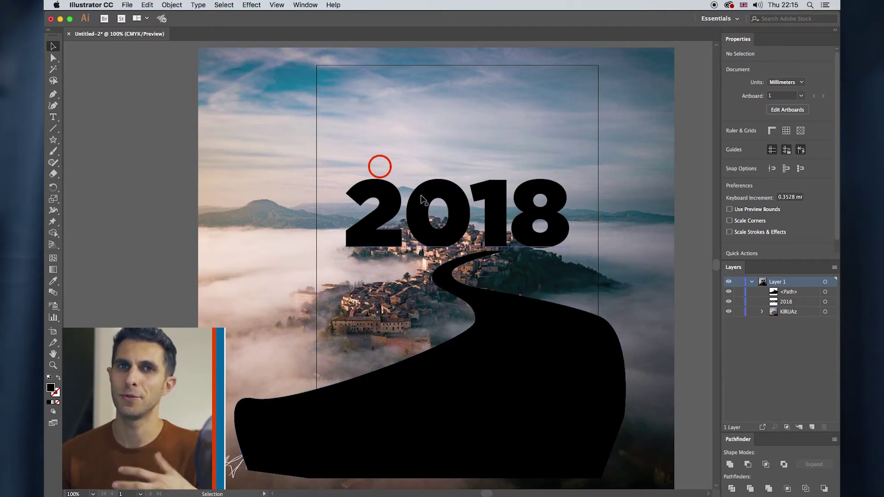
pyautogui.click(108, 189)
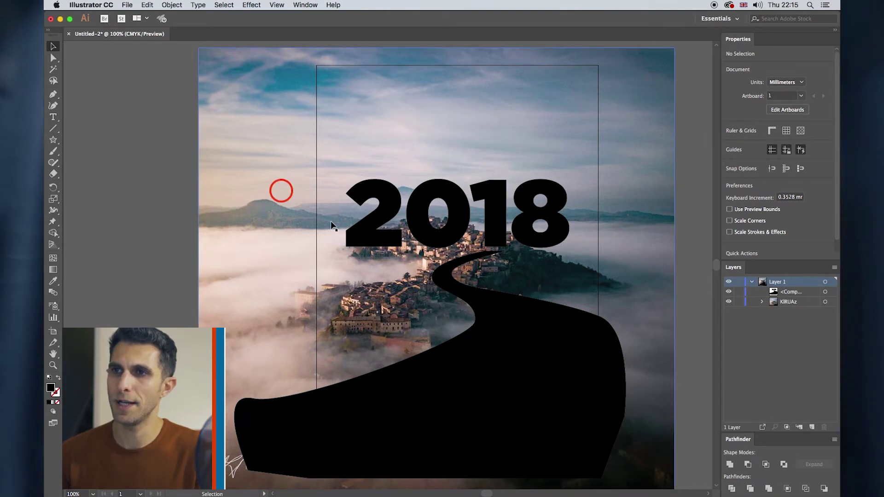
pyautogui.press('super+z')
pyautogui.click(416, 201)
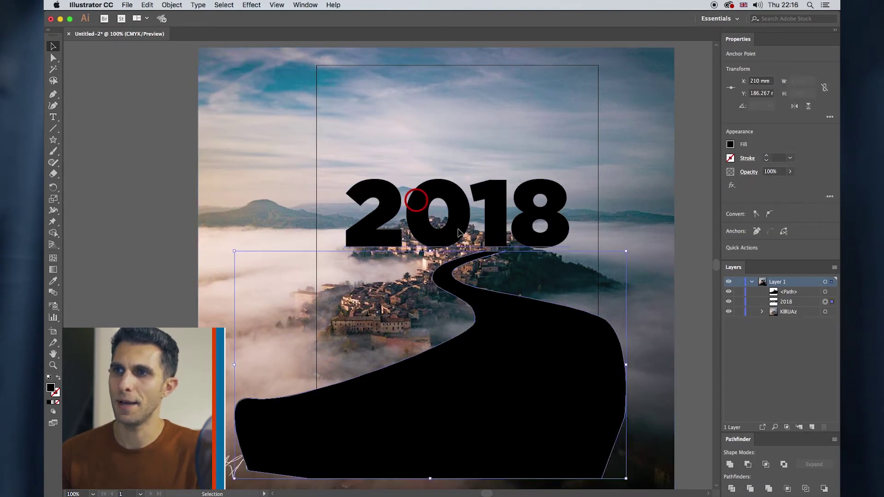
pyautogui.press('super+z')
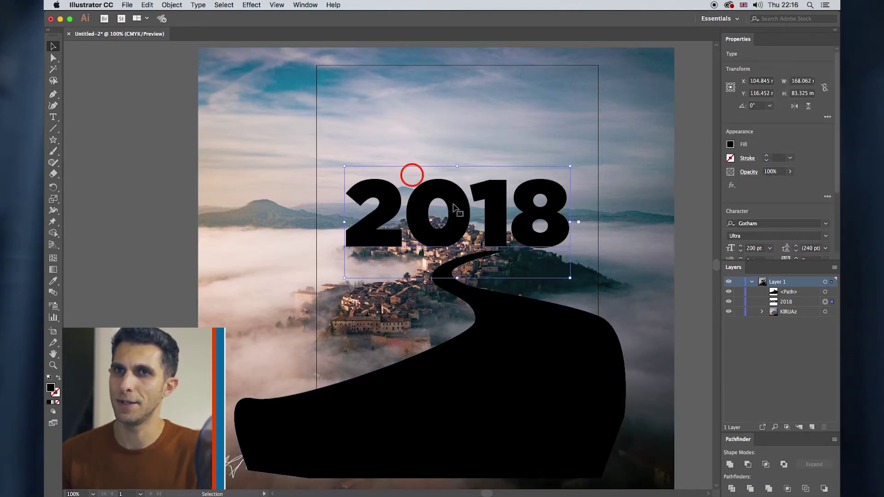
pyautogui.keyDown('shift'); pyautogui.click(453, 311); pyautogui.keyUp('shift')
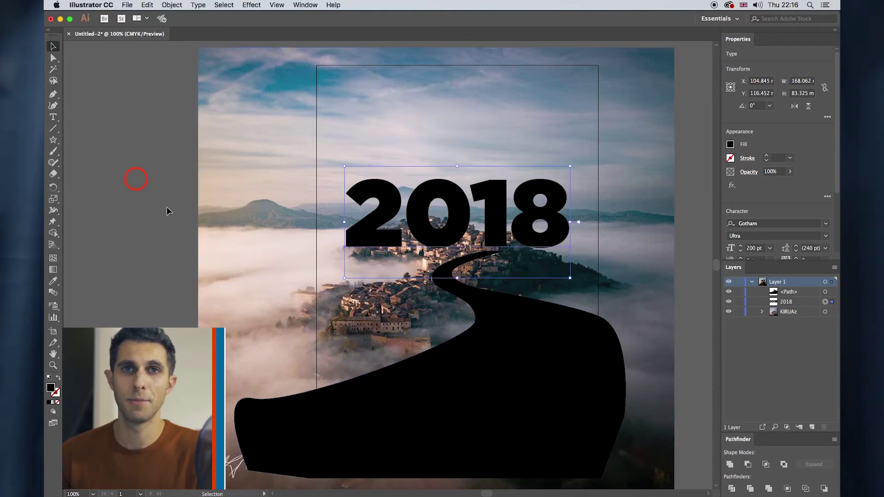
pyautogui.click(121, 178)
pyautogui.click(406, 213)
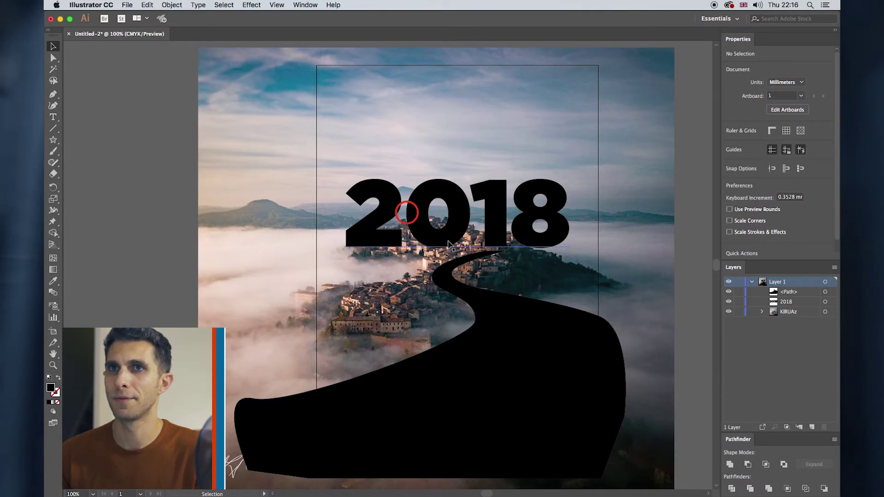
pyautogui.click(174, 5)
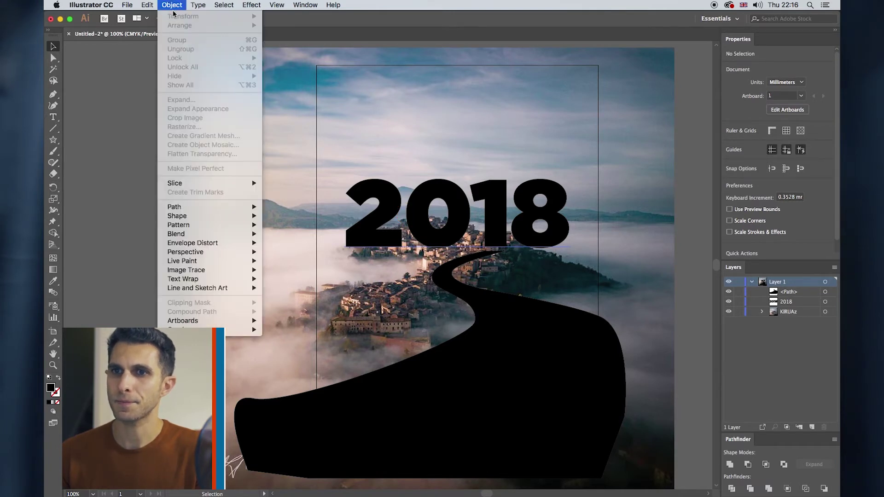
pyautogui.click(97, 203)
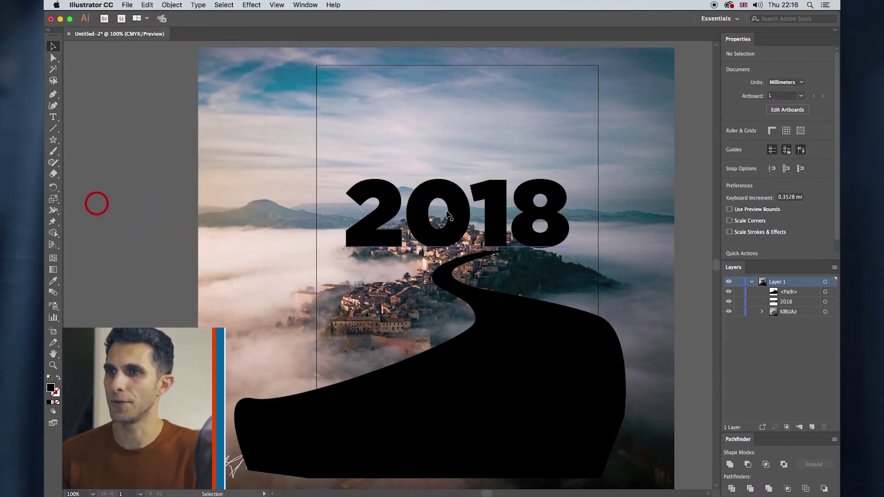
# Step: Try making 2018 and the road a compound path, then dismiss the error alert
pyautogui.click(417, 183)
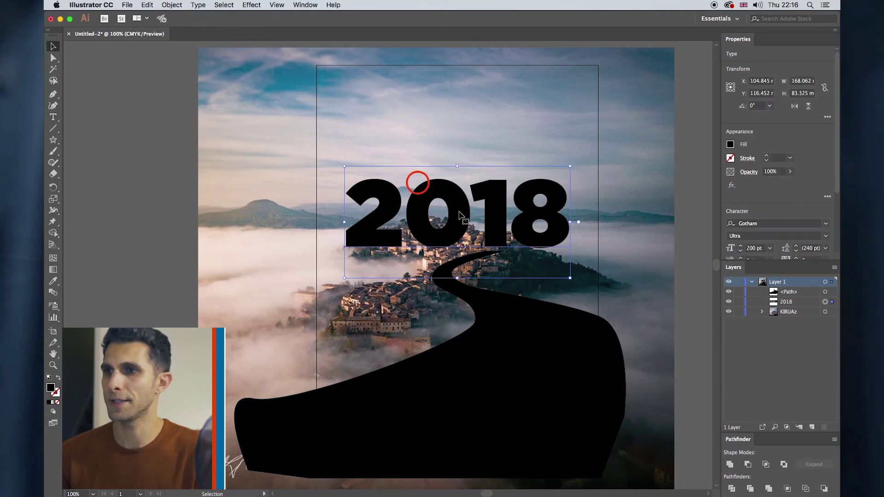
pyautogui.keyDown('shift'); pyautogui.click(473, 351); pyautogui.keyUp('shift')
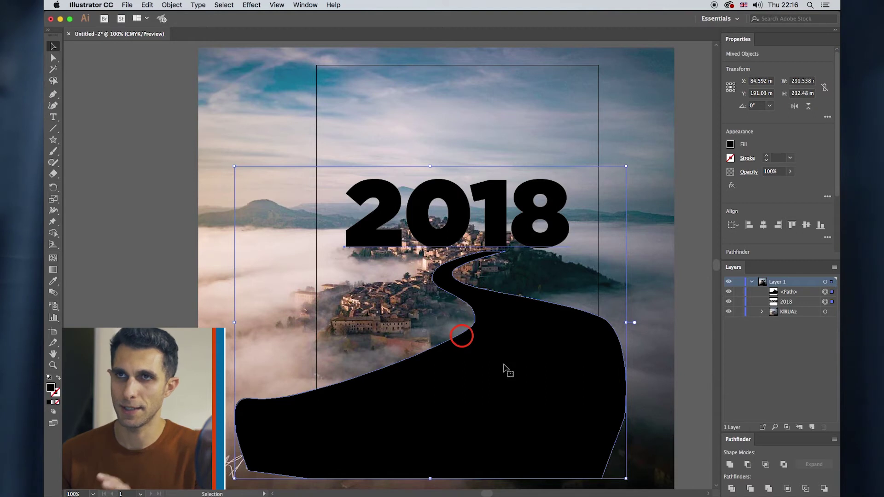
pyautogui.click(169, 6)
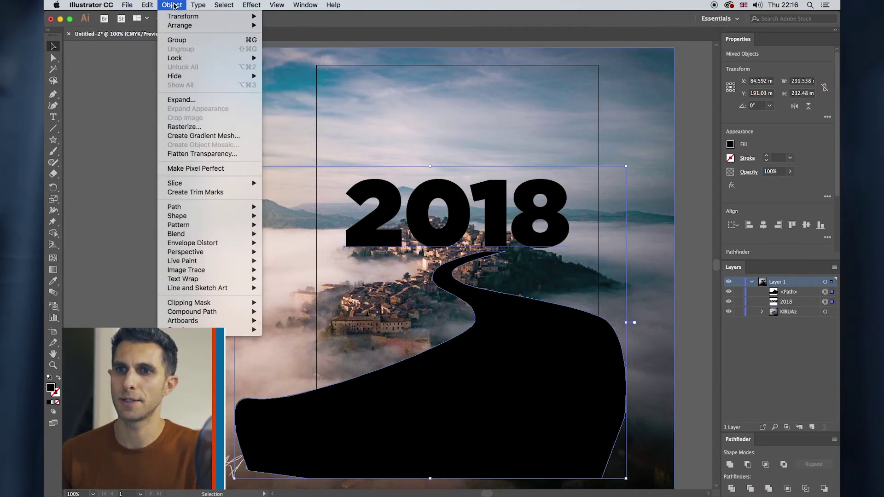
pyautogui.moveTo(212, 312)
pyautogui.click(306, 313)
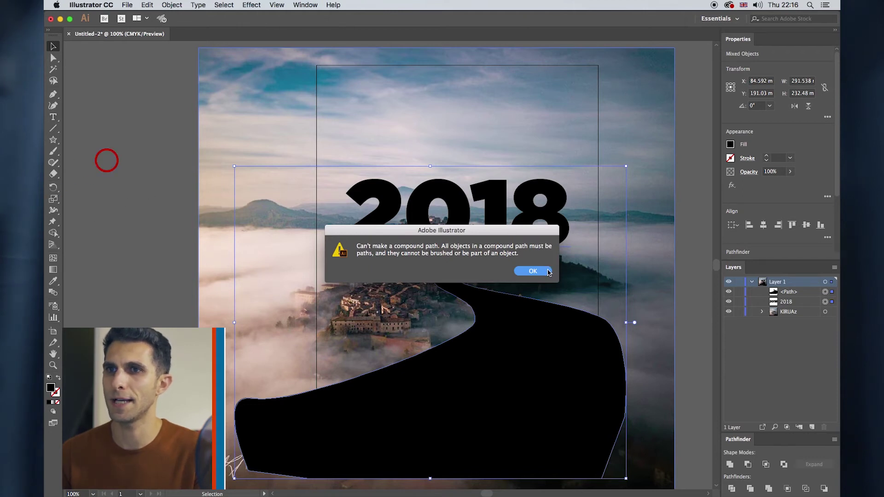
pyautogui.click(549, 272)
# Step: Convert the 2018 text to outlines
pyautogui.click(390, 204)
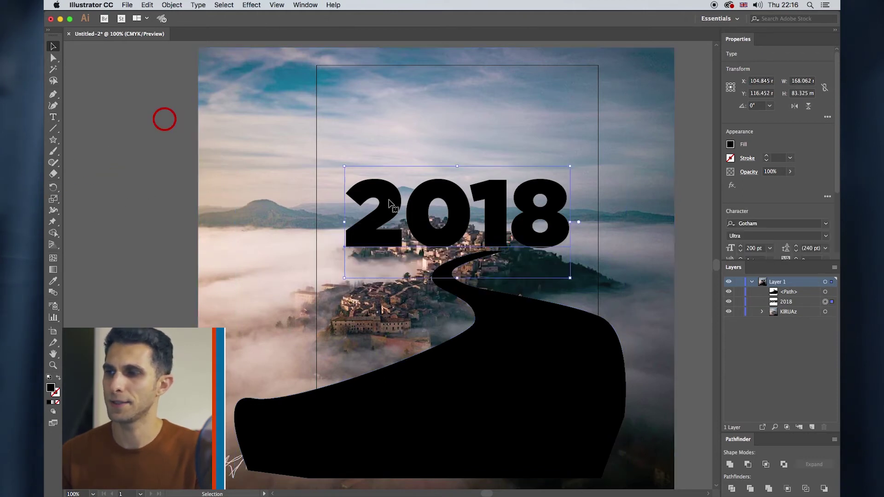
pyautogui.rightClick(390, 204)
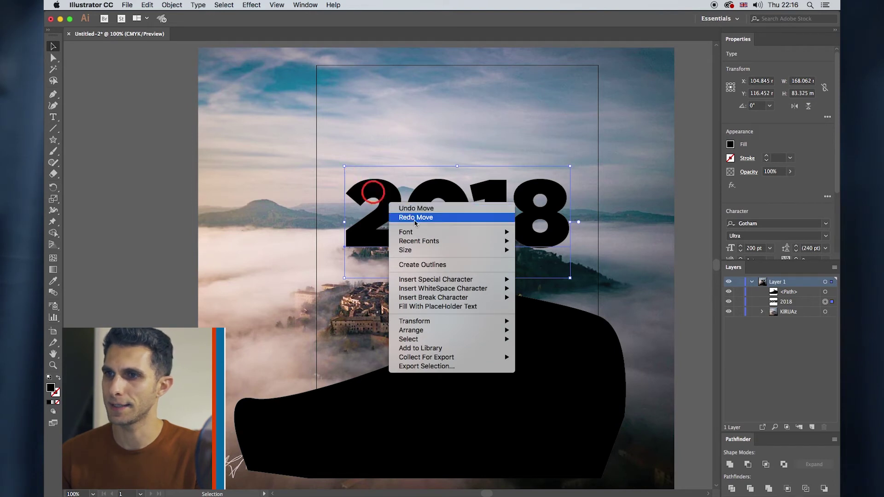
pyautogui.moveTo(453, 336)
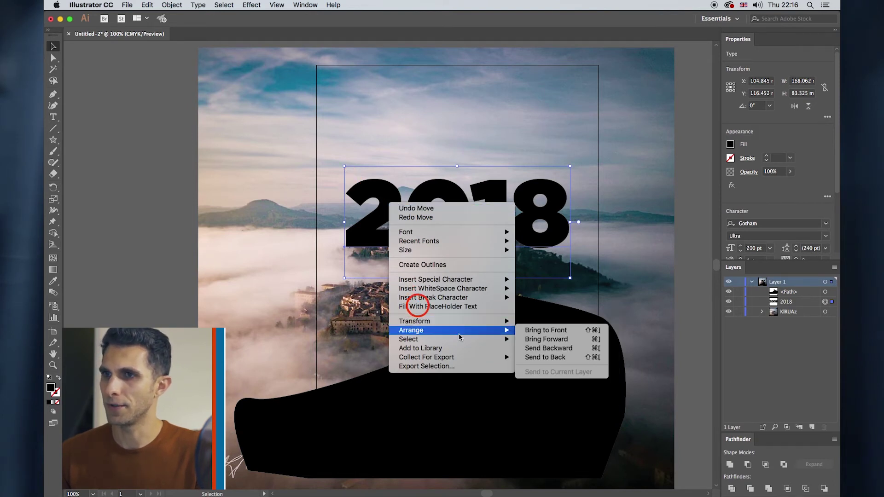
pyautogui.click(426, 264)
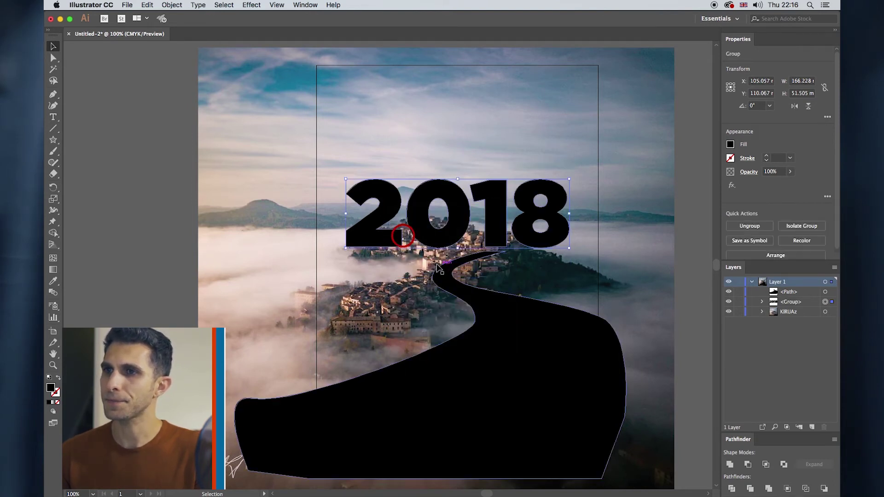
# Step: Combine the outlined 2018 and the road into one compound path
pyautogui.keyDown('shift'); pyautogui.click(495, 333); pyautogui.keyUp('shift')
pyautogui.click(177, 5)
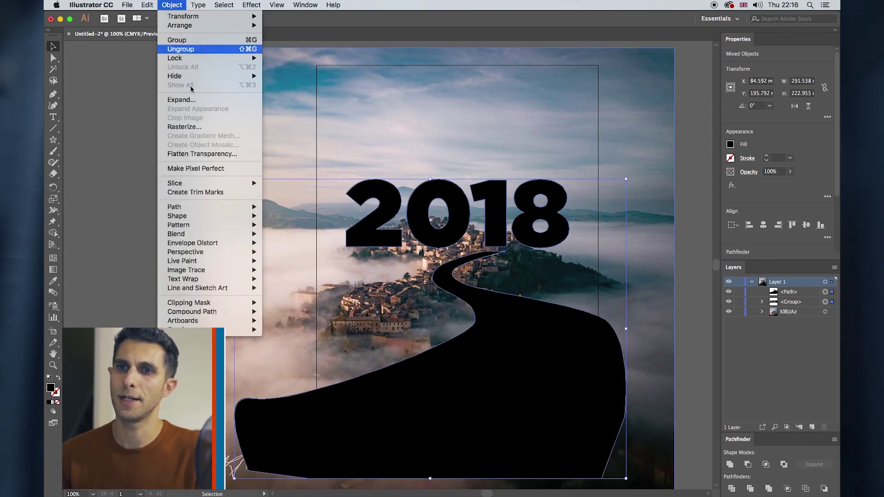
pyautogui.moveTo(221, 311)
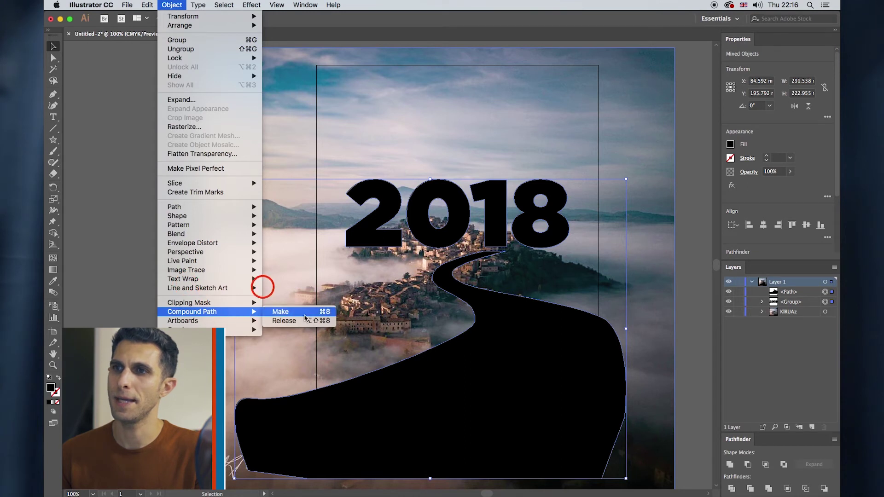
pyautogui.click(304, 314)
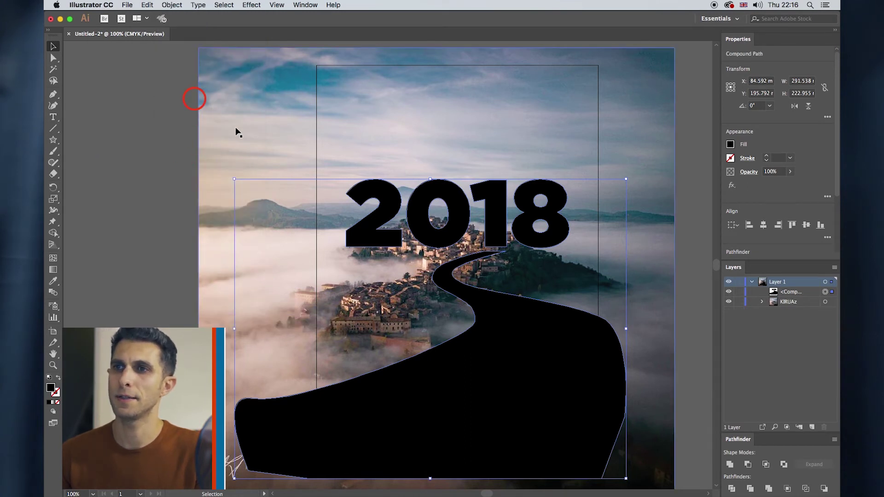
# Step: Undo the accidental drag of the 2018-and-road shape, restoring its position
pyautogui.click(142, 180)
pyautogui.moveTo(370, 226); pyautogui.dragTo(351, 175)
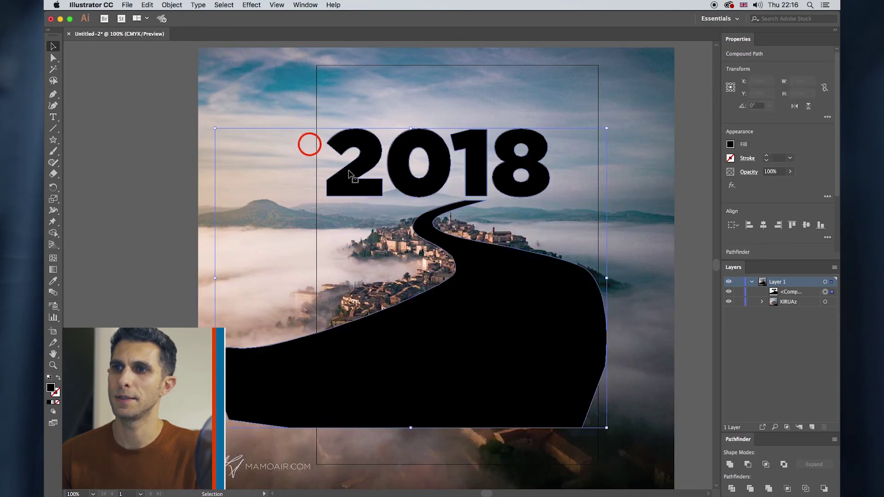
pyautogui.press('super+z')
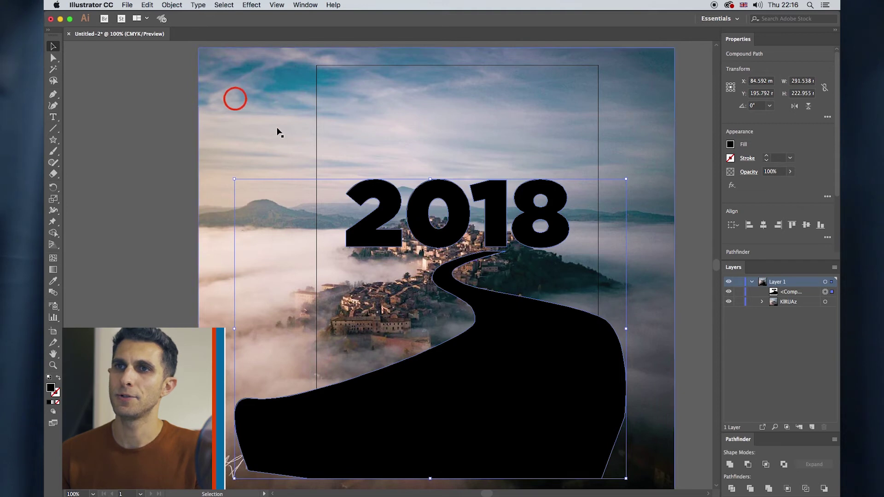
# Step: Clip the foggy town photo inside the 2018-and-road shape with a clipping mask, then deselect
pyautogui.keyDown('shift'); pyautogui.click(245, 100); pyautogui.keyUp('shift')
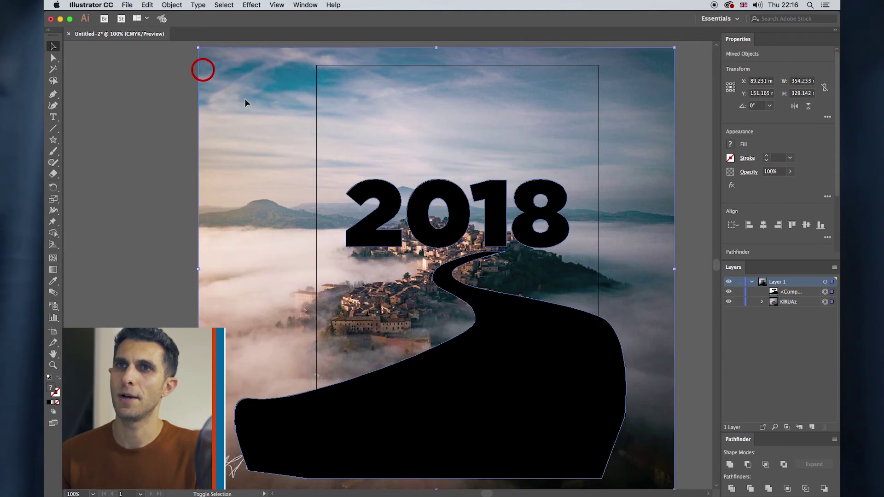
pyautogui.click(171, 5)
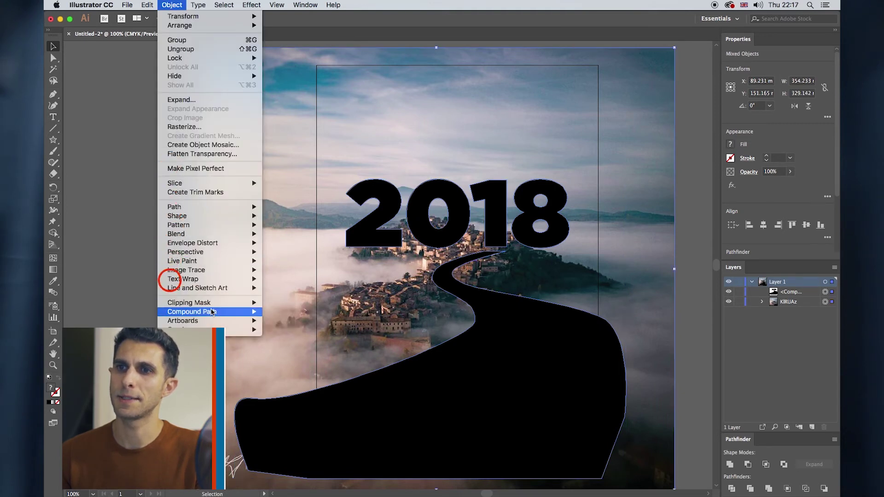
pyautogui.moveTo(249, 303)
pyautogui.click(278, 306)
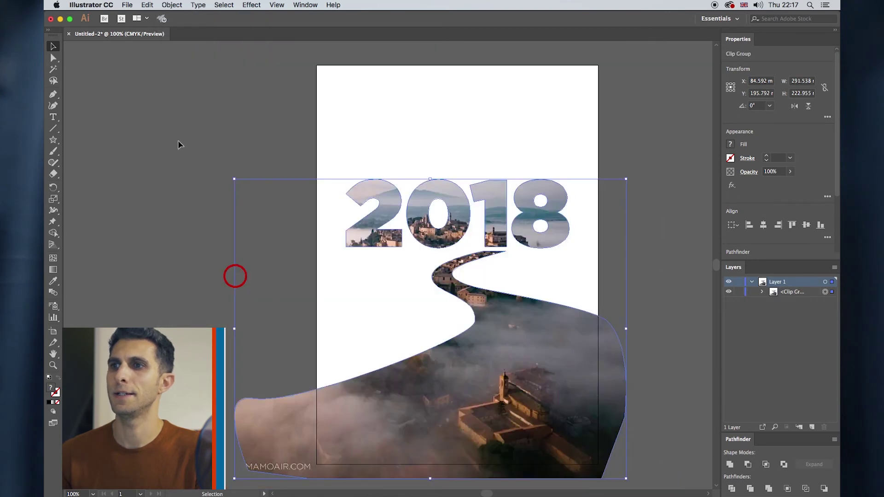
pyautogui.click(141, 109)
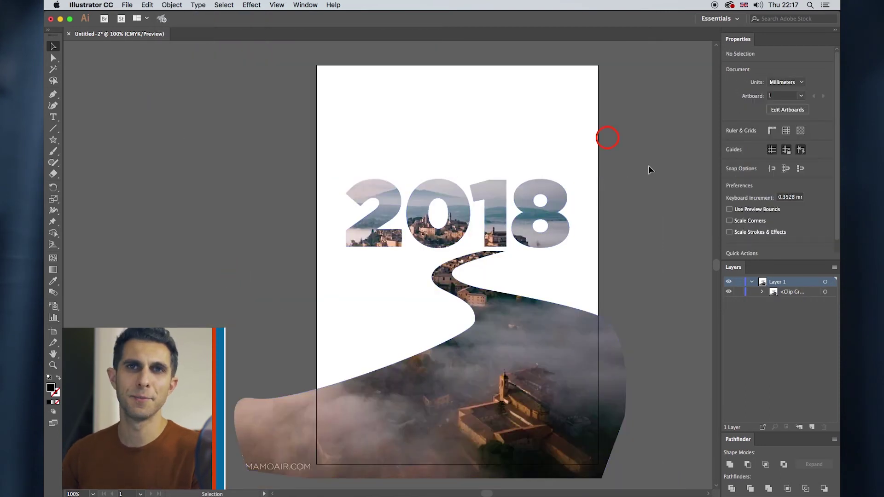